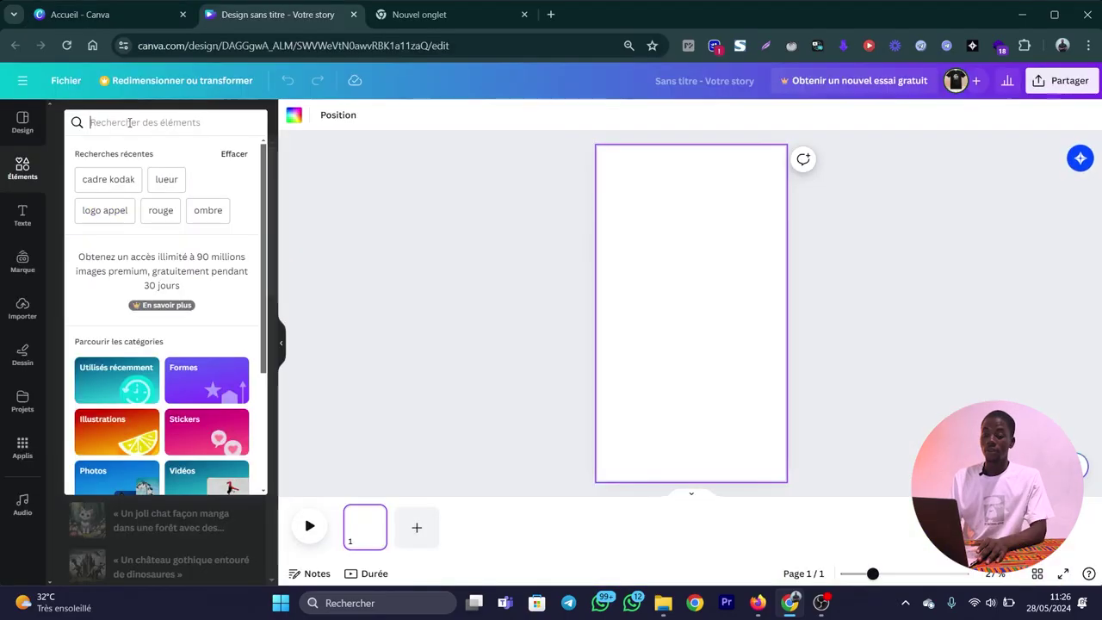
# Search 'cadre kodak' and place the first Kodak frame, enlarged to cover the page.
pyautogui.write('c')
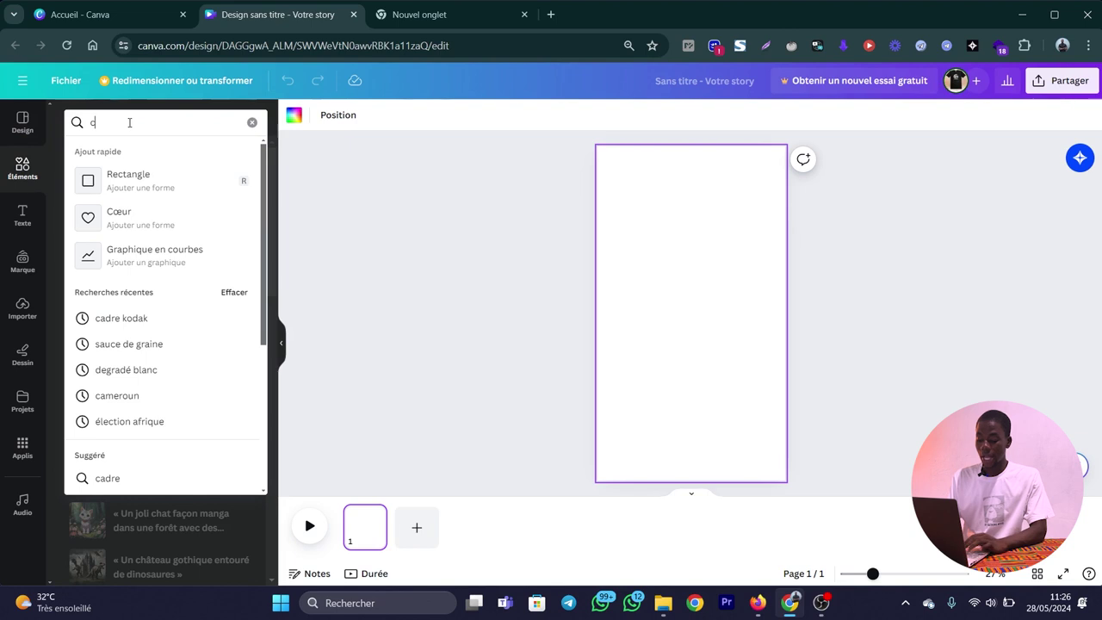
pyautogui.write('adre')
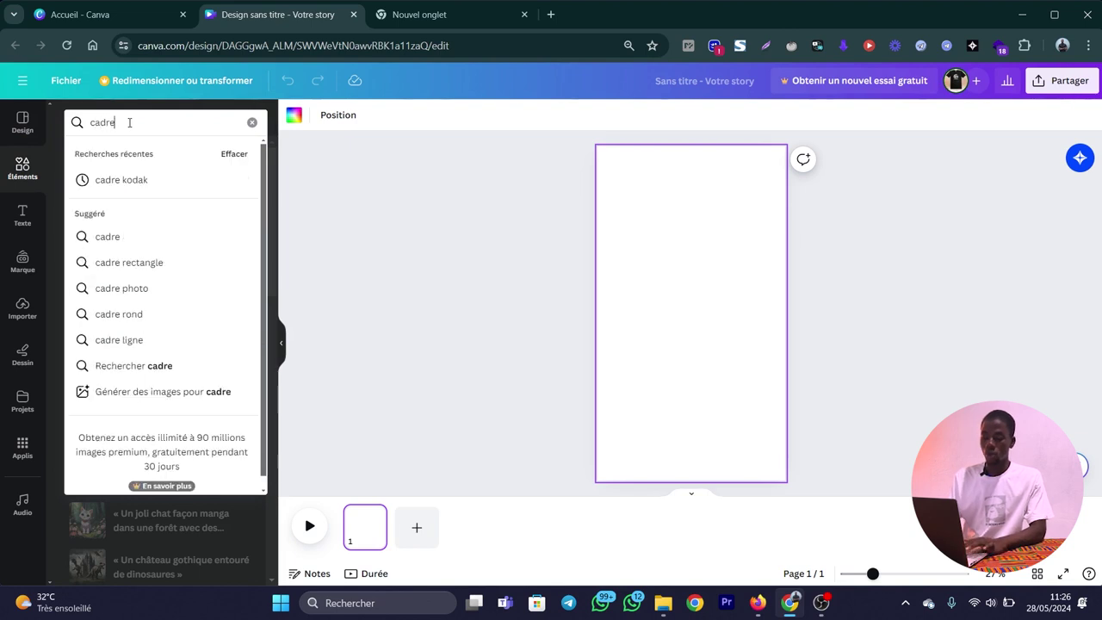
pyautogui.click(130, 181)
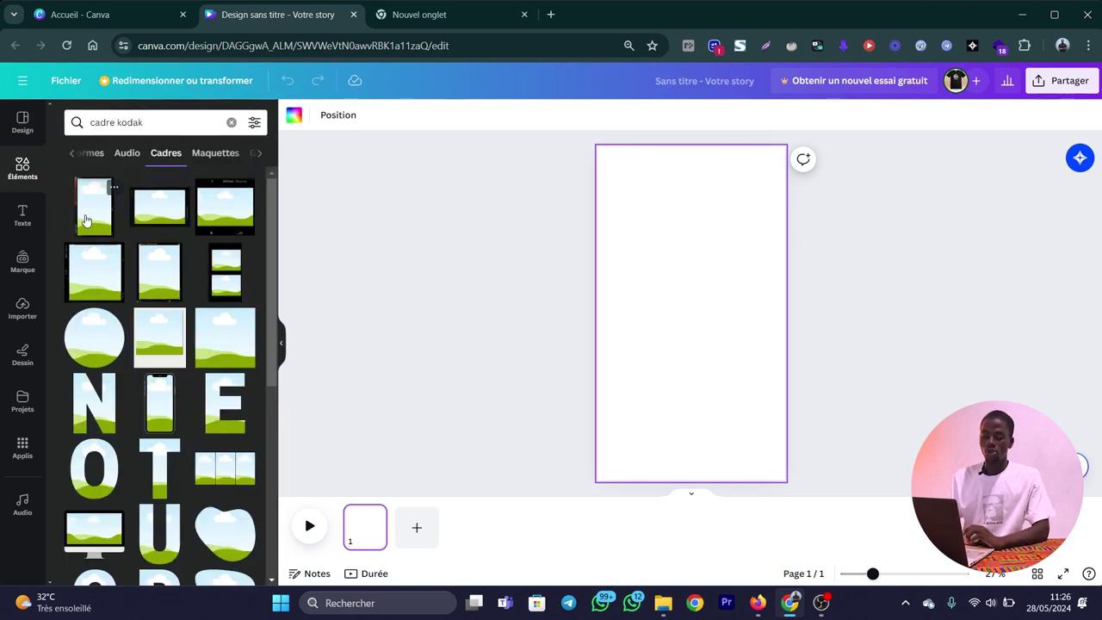
pyautogui.moveTo(86, 221); pyautogui.dragTo(617, 192)
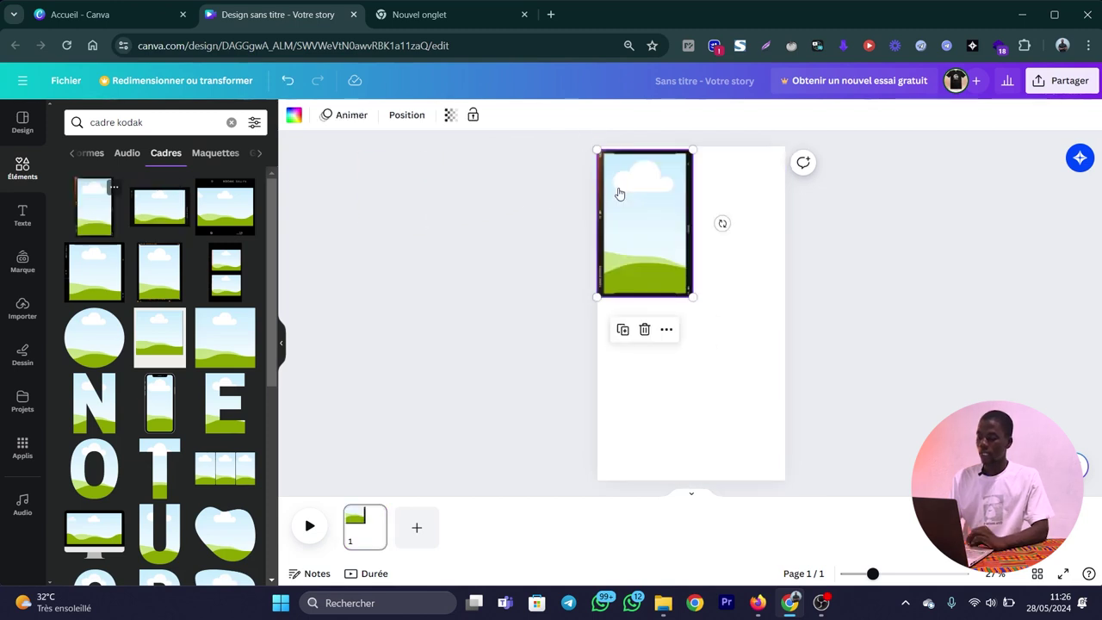
pyautogui.moveTo(691, 296); pyautogui.dragTo(785, 438)
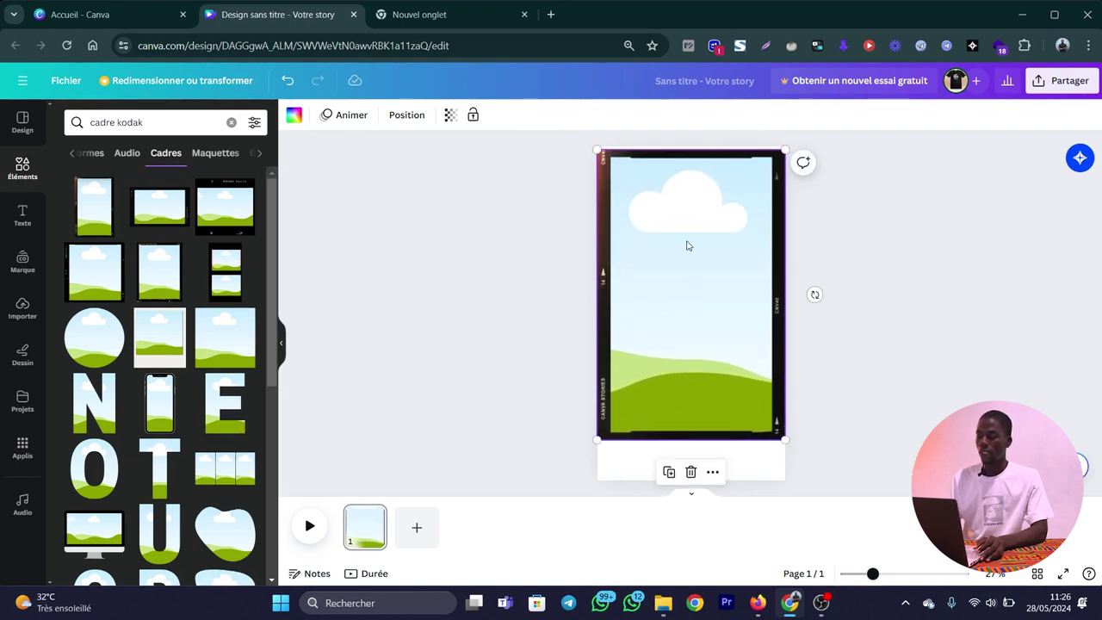
pyautogui.moveTo(687, 246); pyautogui.dragTo(687, 239)
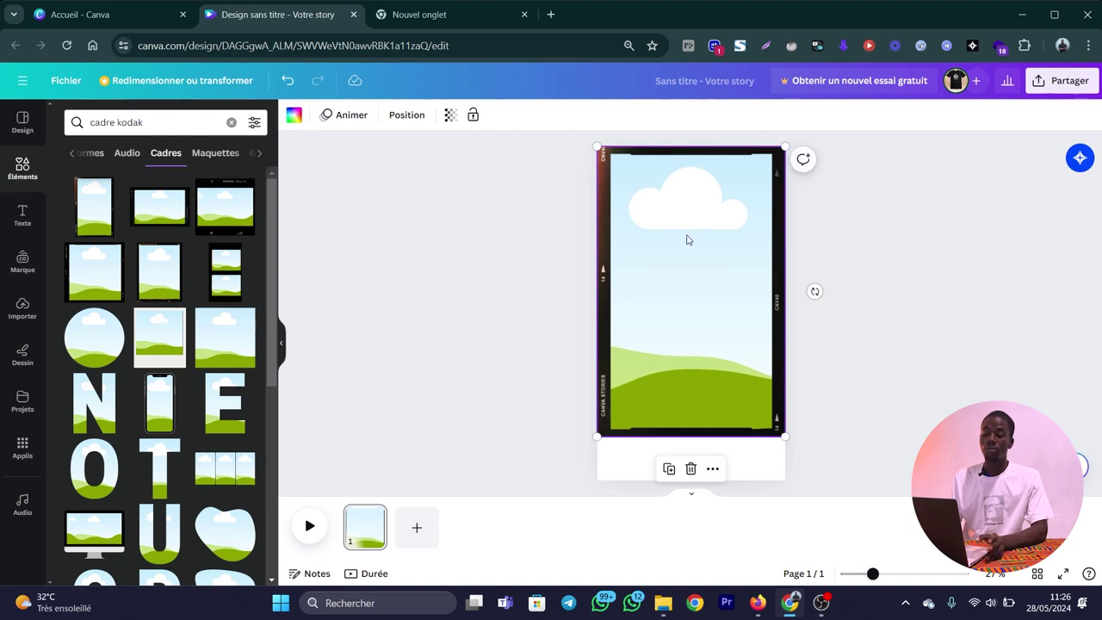
# Drop the uploaded photo of a hand holding a white sneaker into the Kodak frame.
pyautogui.click(832, 273)
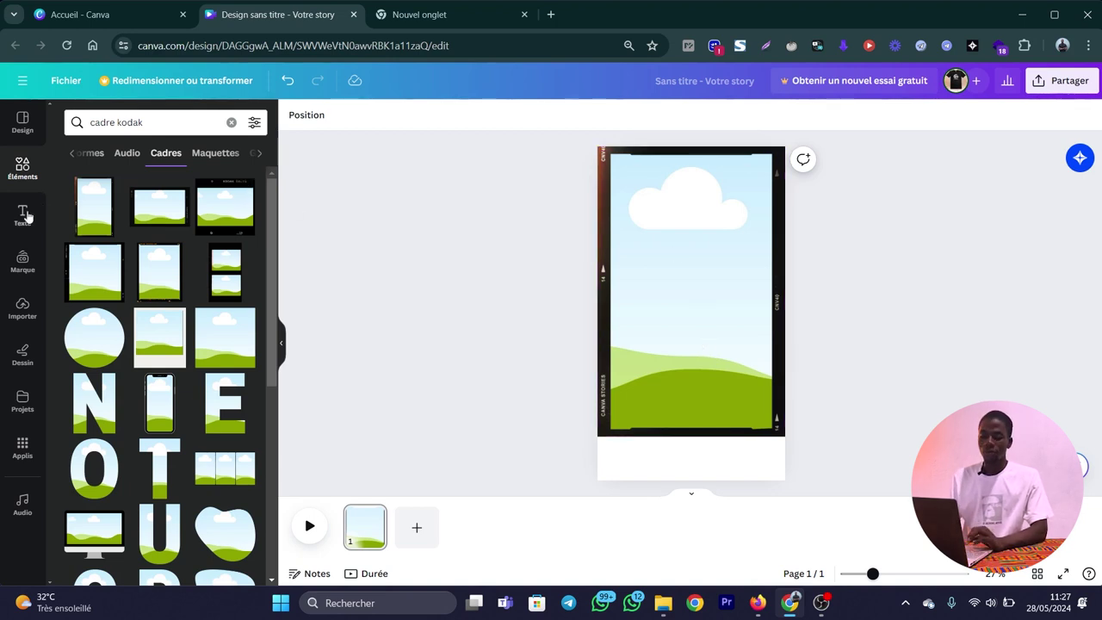
pyautogui.click(24, 310)
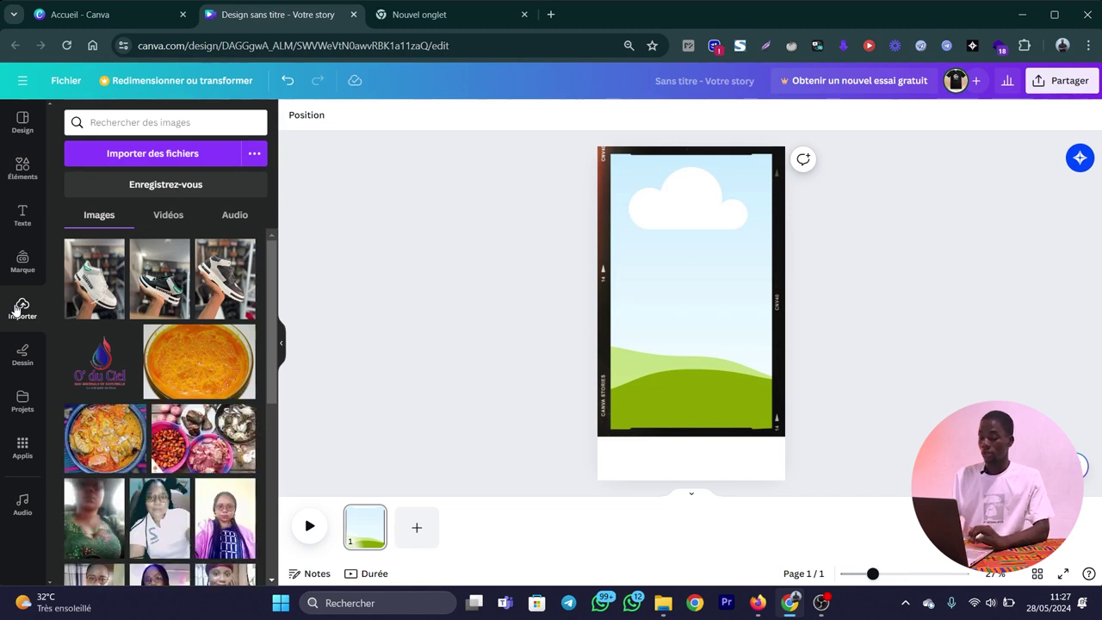
pyautogui.moveTo(112, 280); pyautogui.dragTo(700, 235)
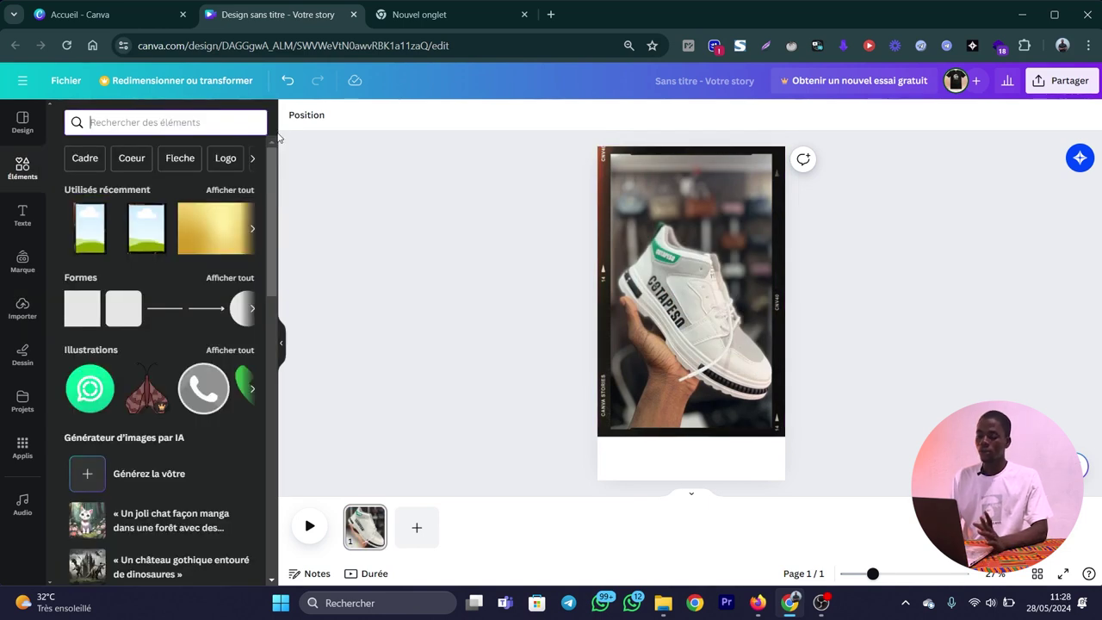
# Stretch the gold gradient over the whole page and set its transparency to about 18.
pyautogui.moveTo(209, 238); pyautogui.dragTo(642, 469)
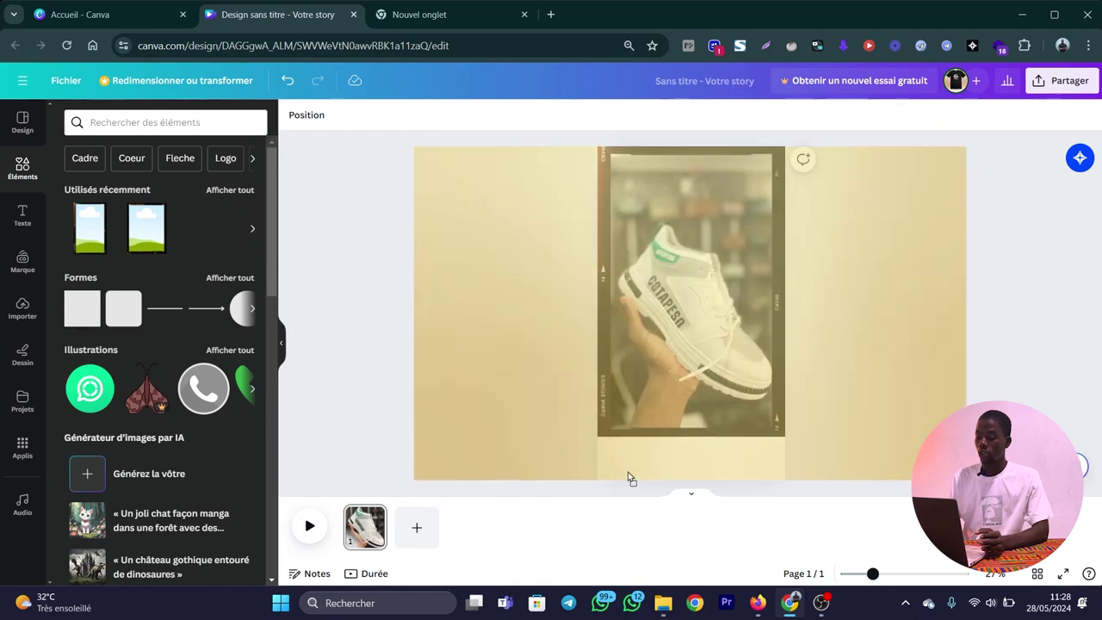
pyautogui.moveTo(642, 470); pyautogui.dragTo(660, 145)
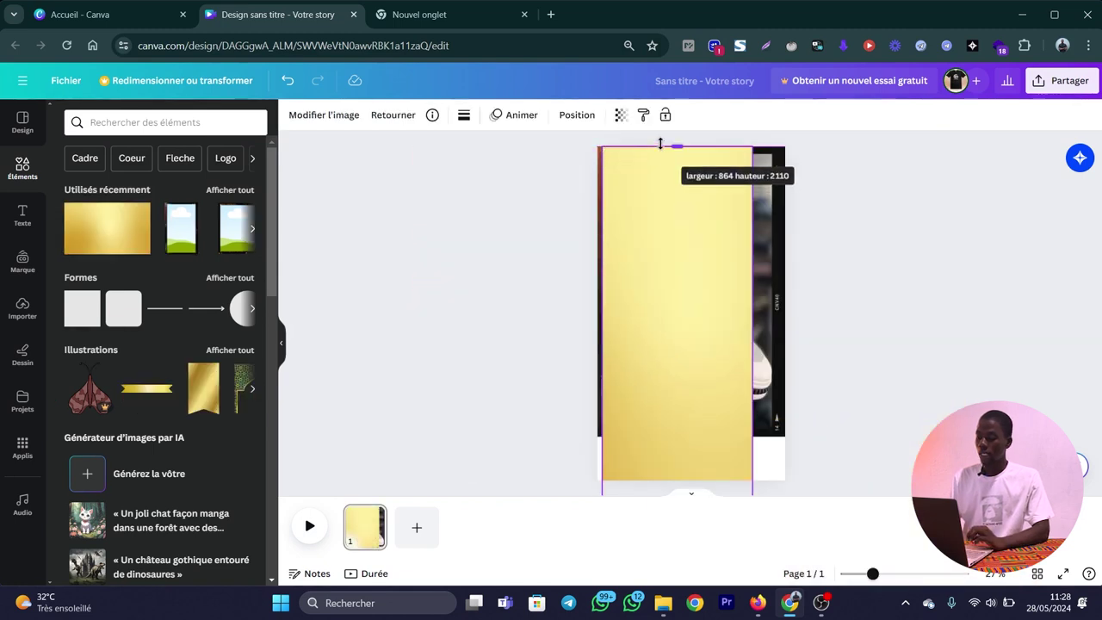
pyautogui.click(620, 116)
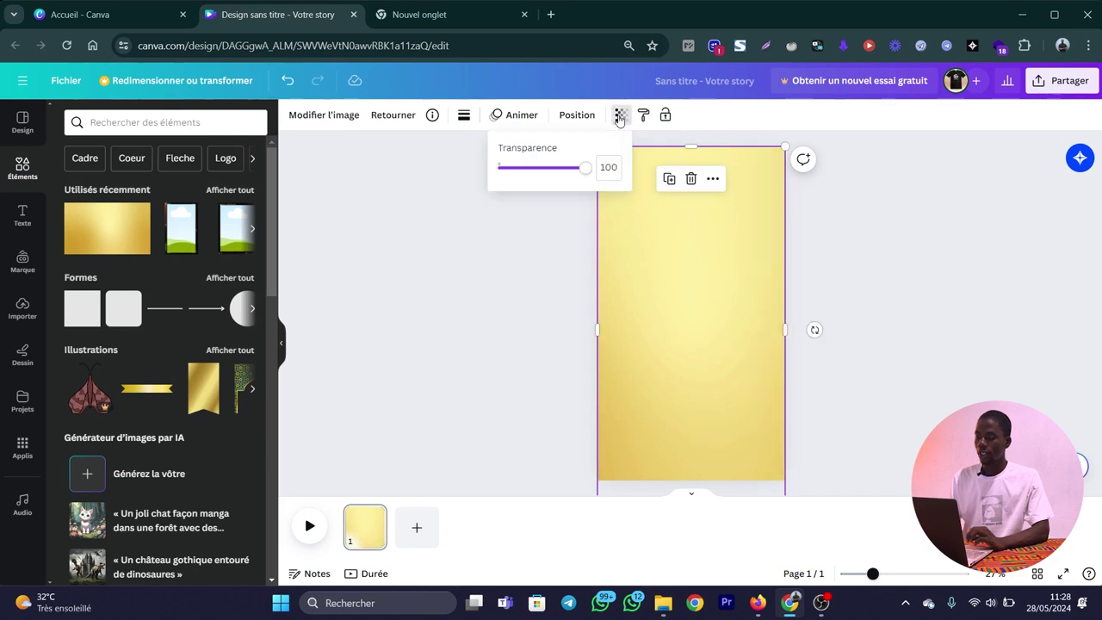
pyautogui.moveTo(584, 169); pyautogui.dragTo(514, 173)
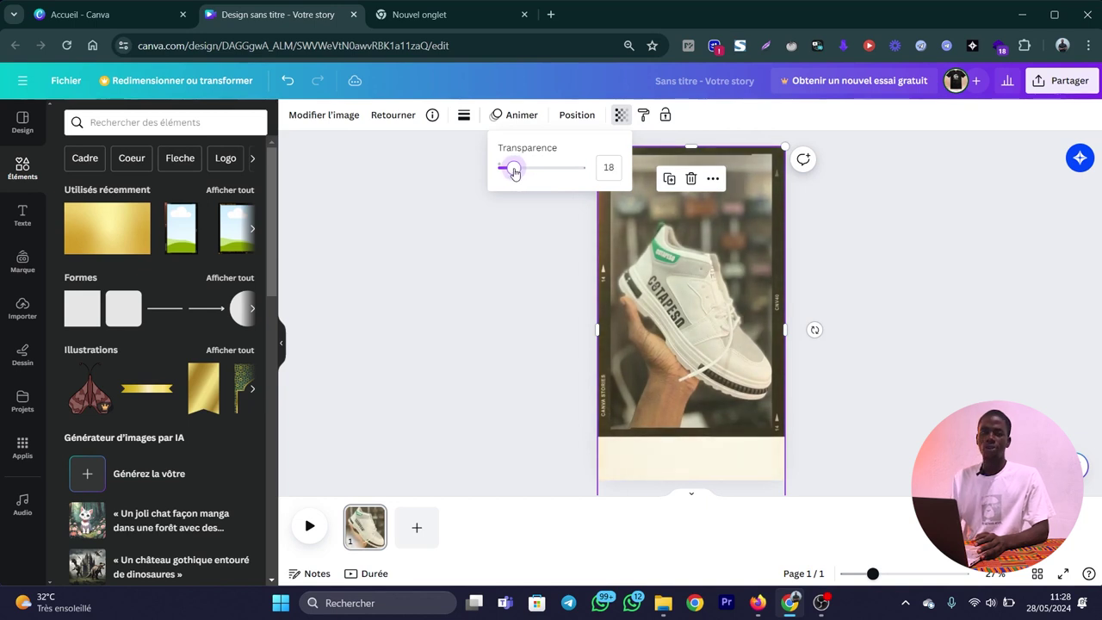
pyautogui.click(528, 255)
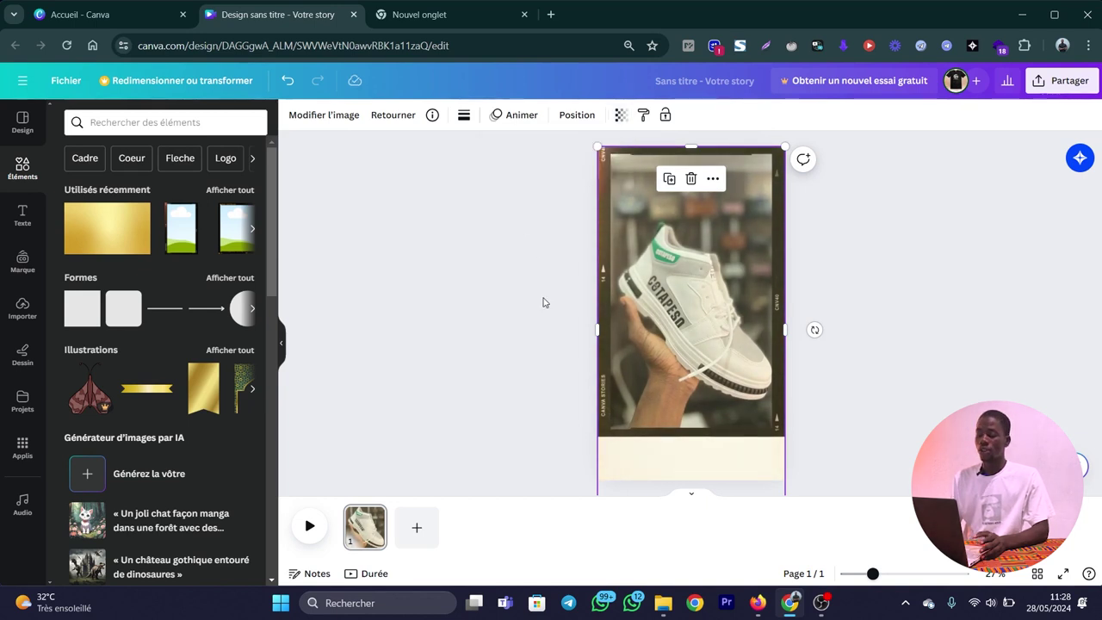
pyautogui.click(802, 260)
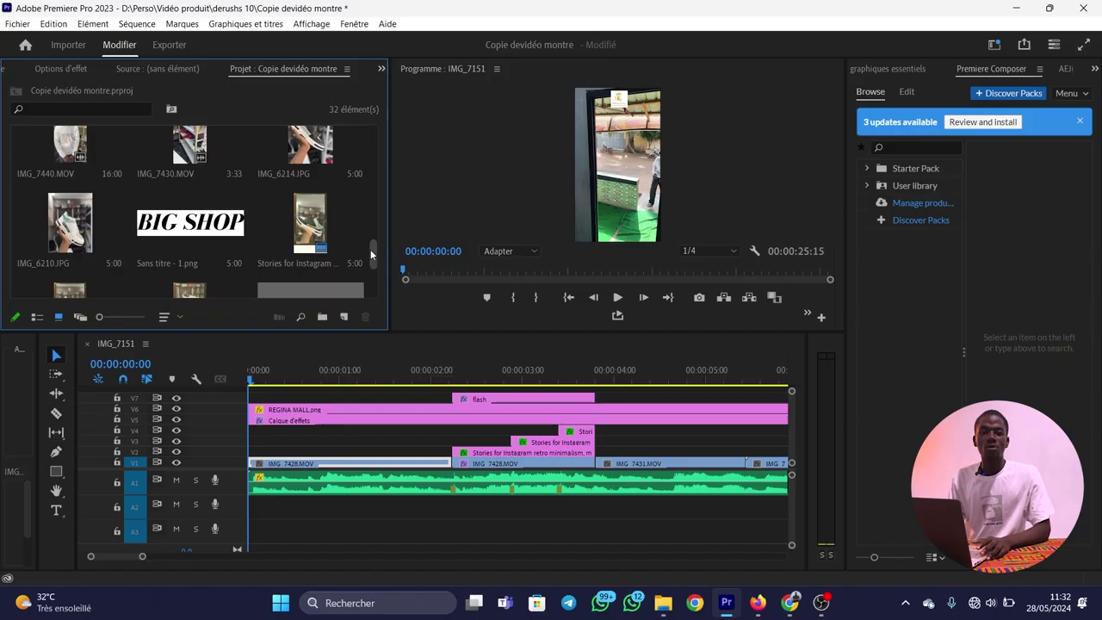
# Scroll through the Premiere Pro Project panel to look over its items.
pyautogui.scroll(-1, 369, 247)
pyautogui.scroll(1, 368, 239)
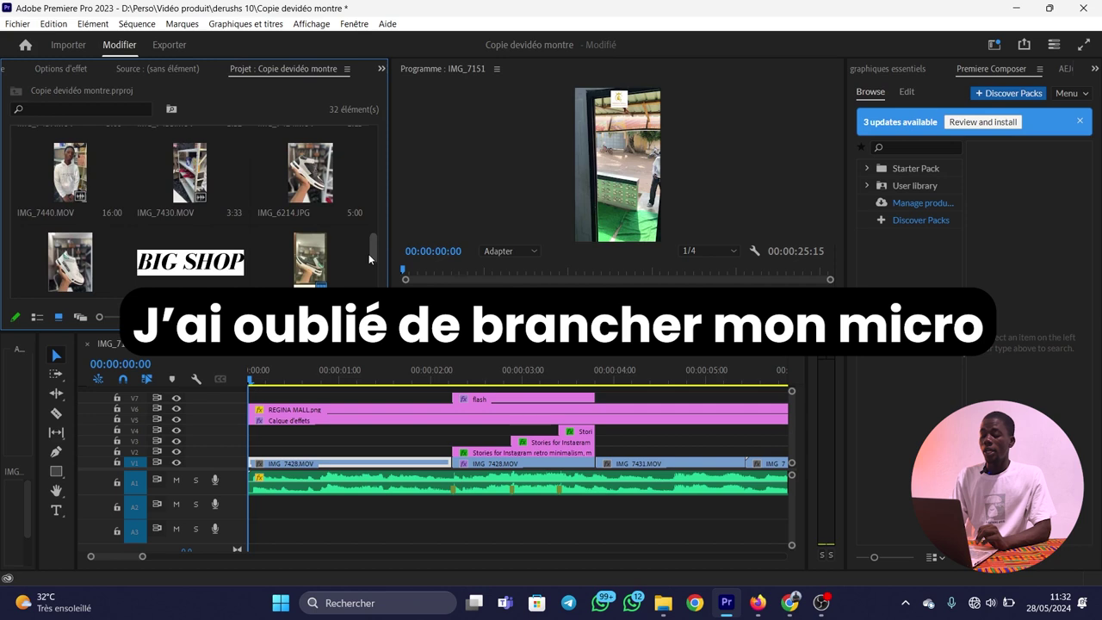
pyautogui.scroll(-2, 368, 254)
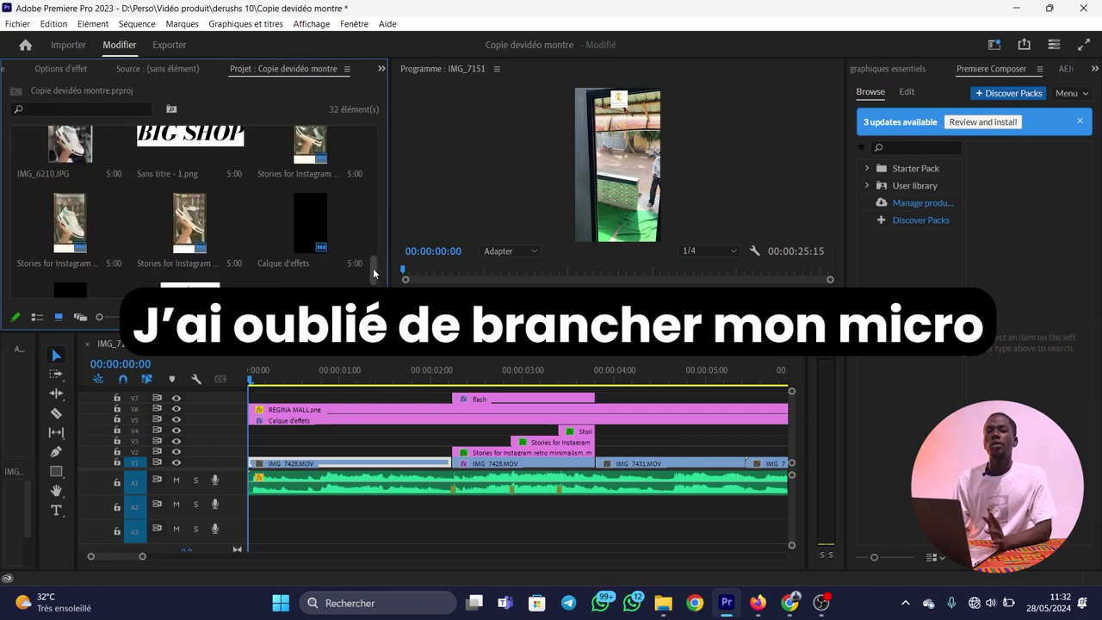
pyautogui.scroll(-1, 372, 272)
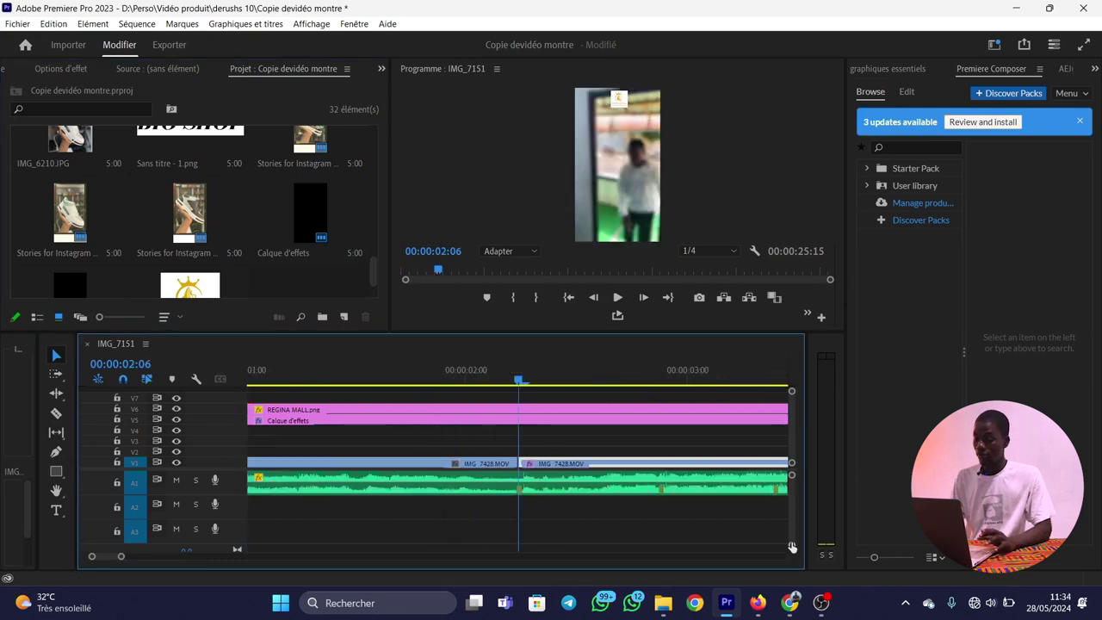
pyautogui.scroll(3, 789, 541)
pyautogui.scroll(2, 789, 540)
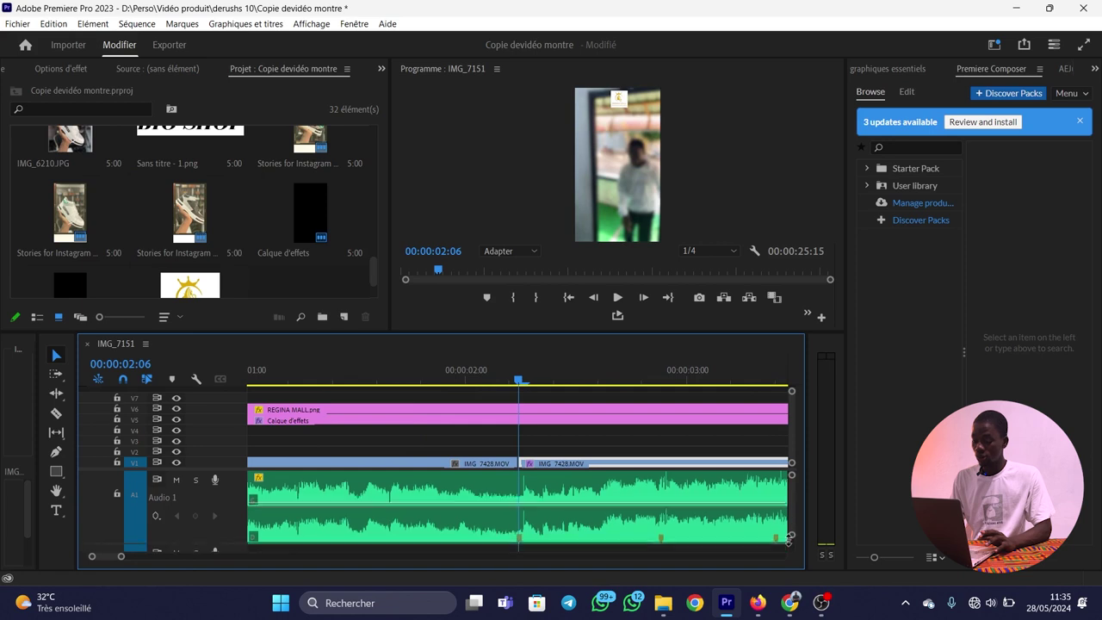
pyautogui.scroll(2, 788, 541)
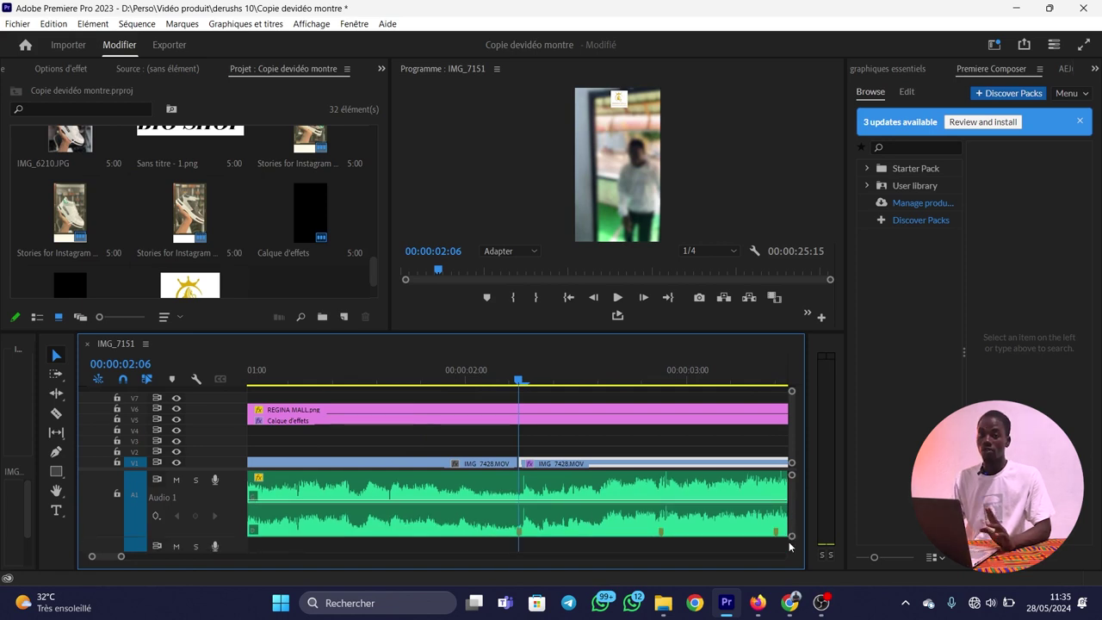
# Place the framed sneaker image on V2 at the playhead and another Stories frame clip on V3.
pyautogui.click(310, 150)
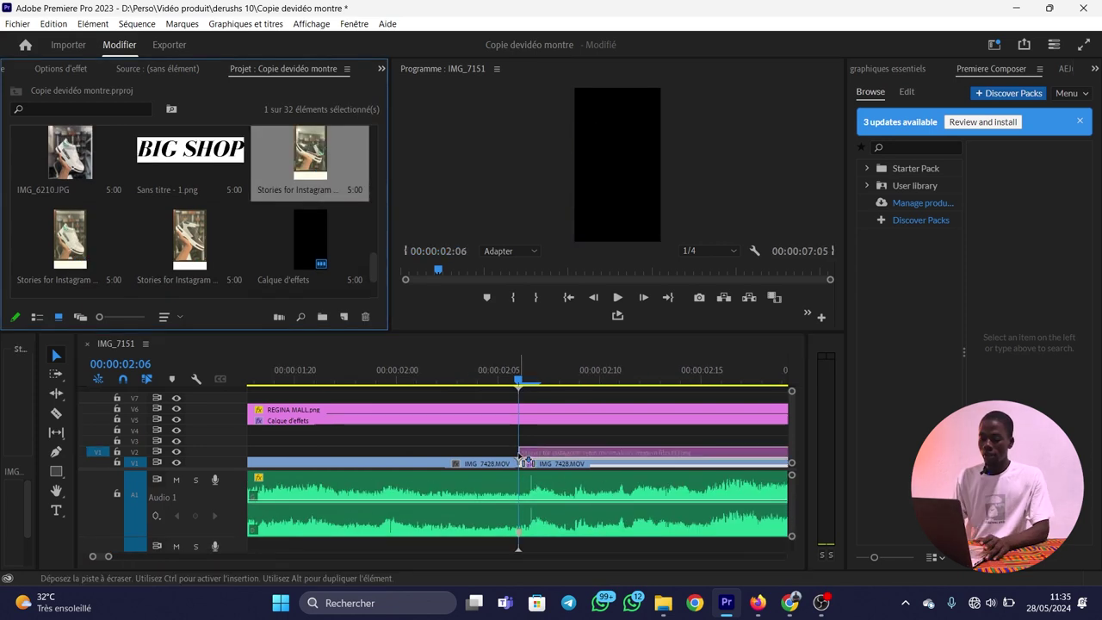
pyautogui.press('-')
pyautogui.moveTo(310, 155); pyautogui.dragTo(512, 450)
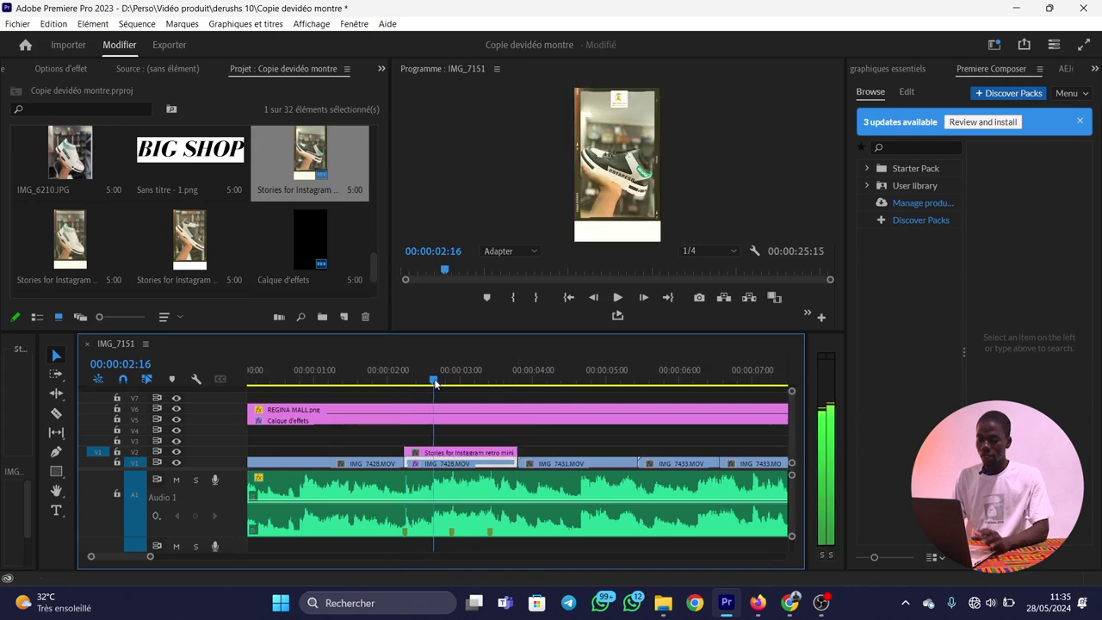
pyautogui.click(69, 241)
pyautogui.press('.')
pyautogui.scroll(-2, 69, 245)
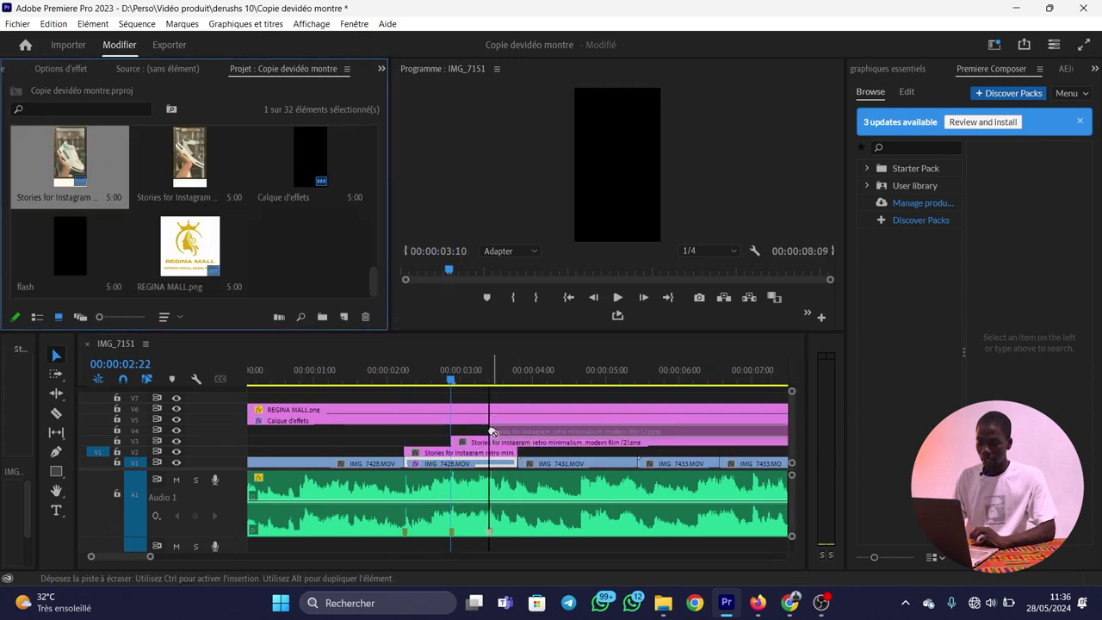
pyautogui.press('-')
pyautogui.click(325, 380)
# Crop the V2 Stories frame 14% at the bottom and shrink it to scale 60.
pyautogui.click(345, 452)
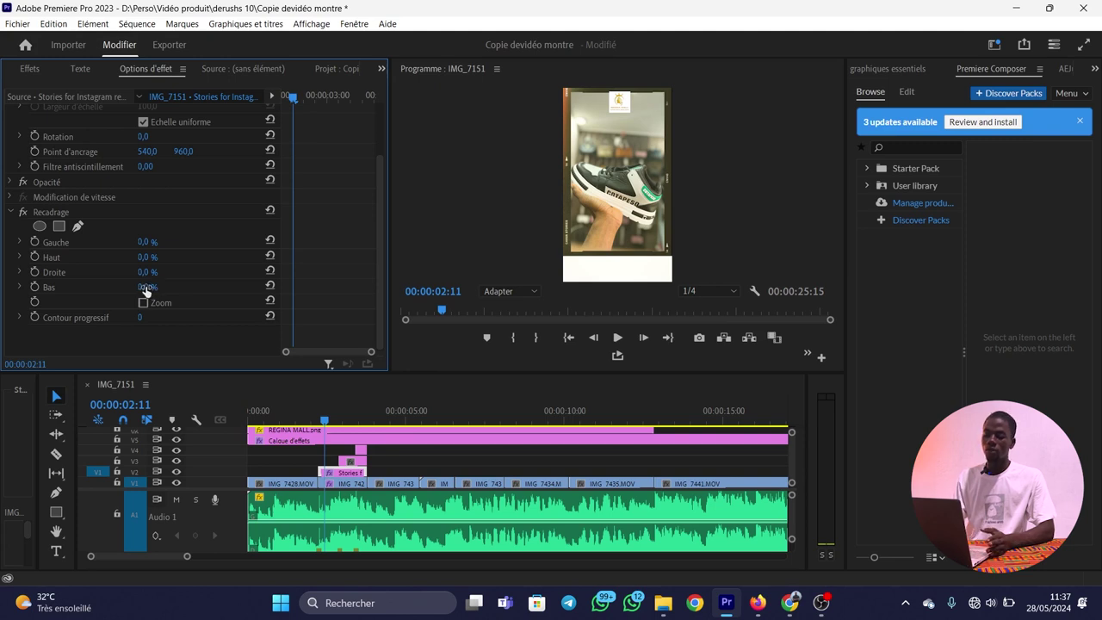
pyautogui.moveTo(144, 291); pyautogui.dragTo(167, 291)
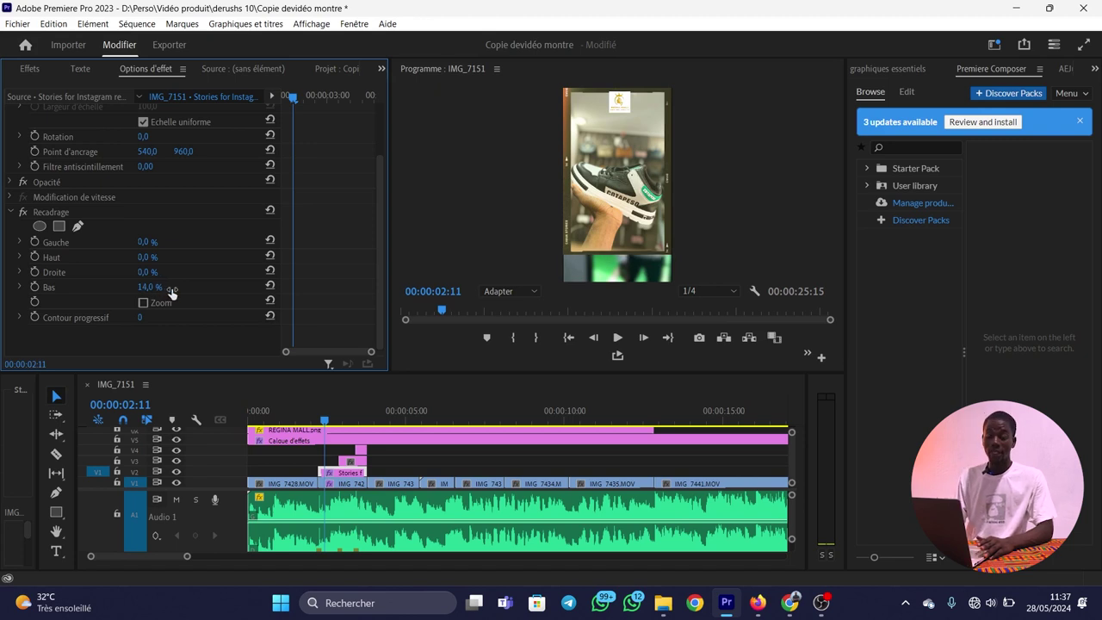
pyautogui.hotkey('ctrl', 'z')
pyautogui.moveTo(147, 156); pyautogui.dragTo(189, 142)
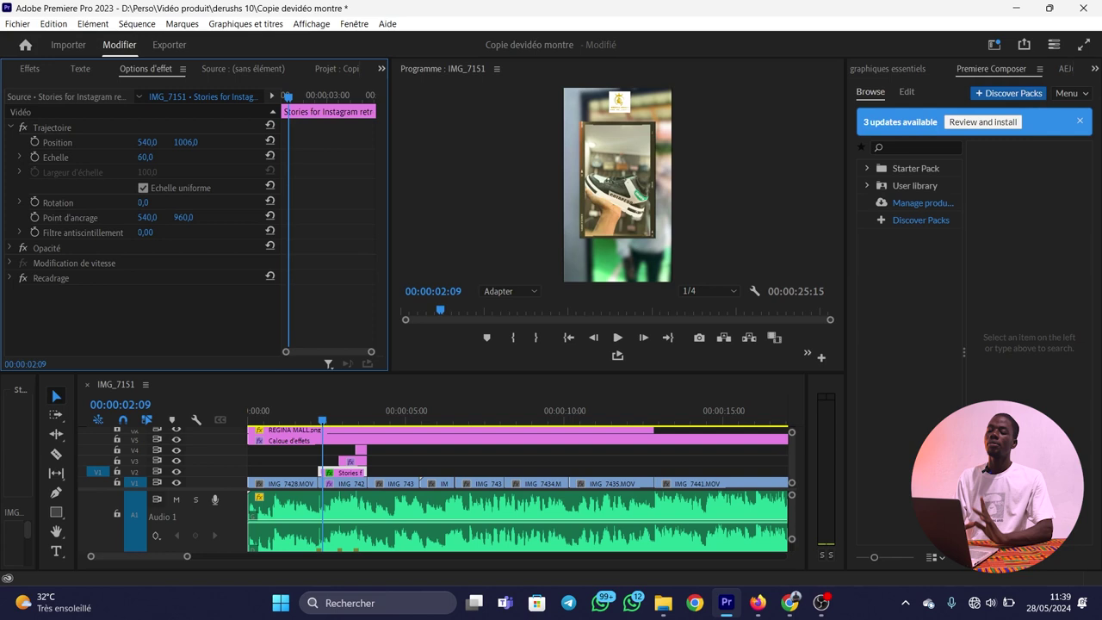
pyautogui.press('Down')
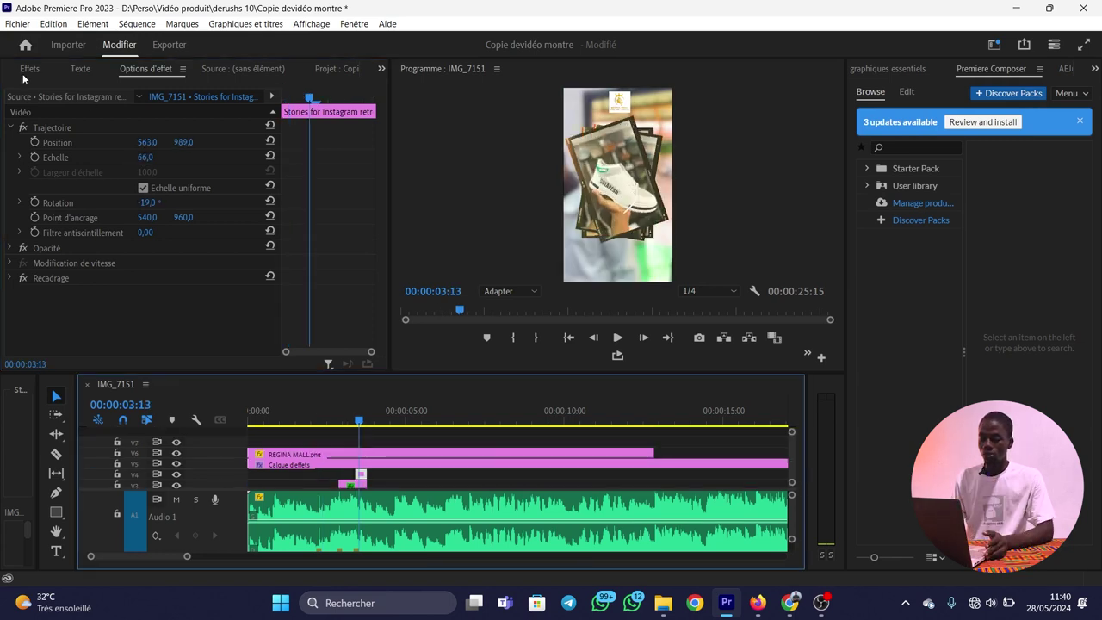
pyautogui.click(24, 77)
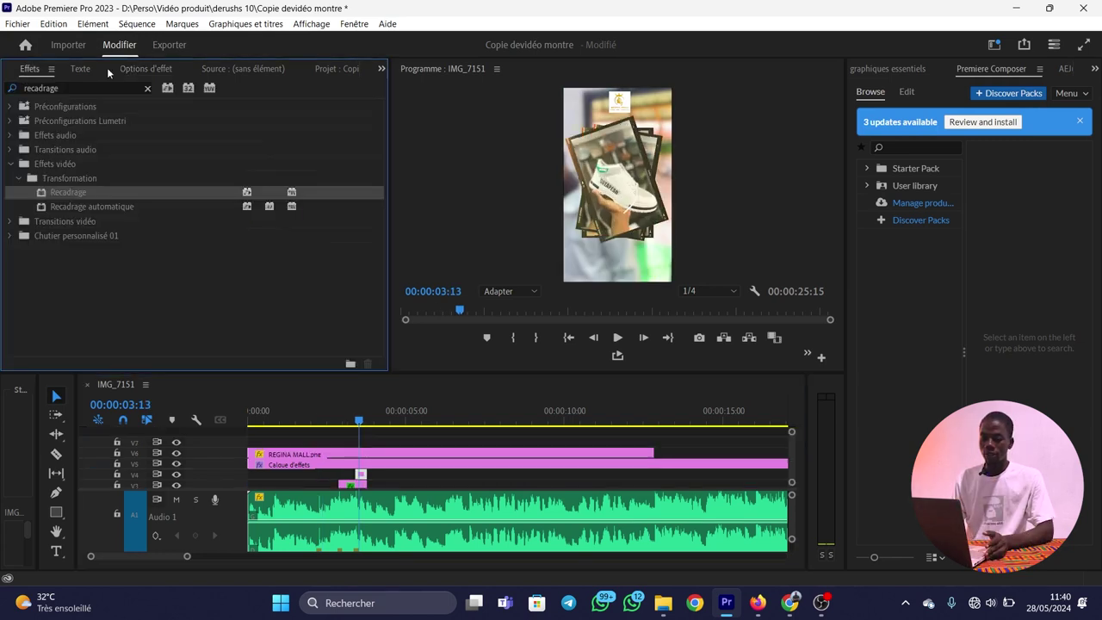
# Create a 1080×1920 adjustment layer (Calque d'effets) and drag it onto track V7.
pyautogui.click(320, 71)
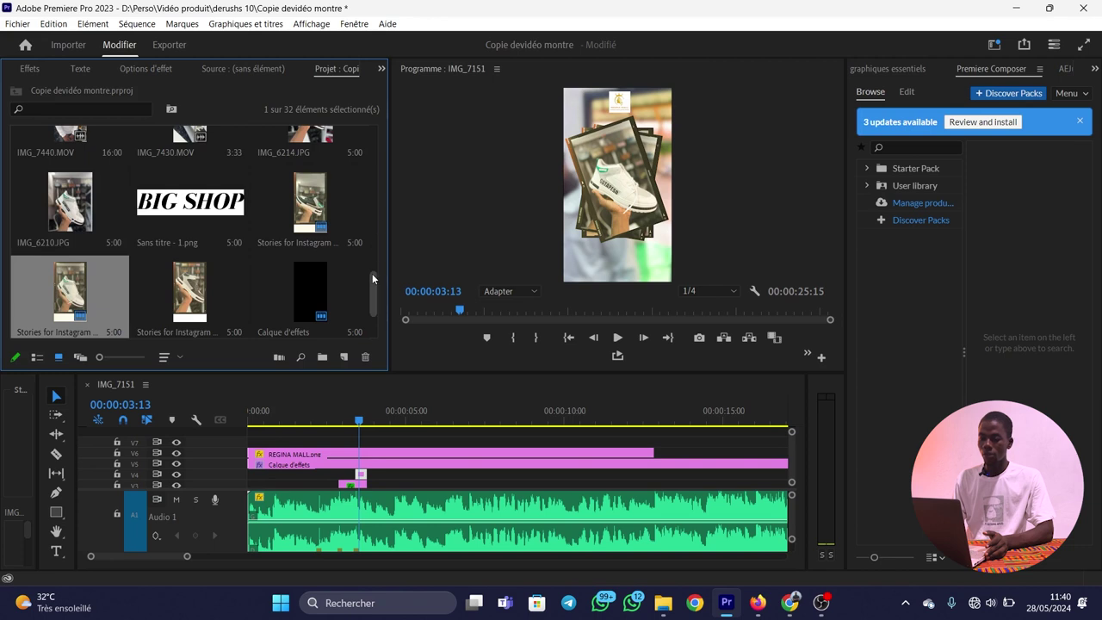
pyautogui.scroll(-2, 371, 308)
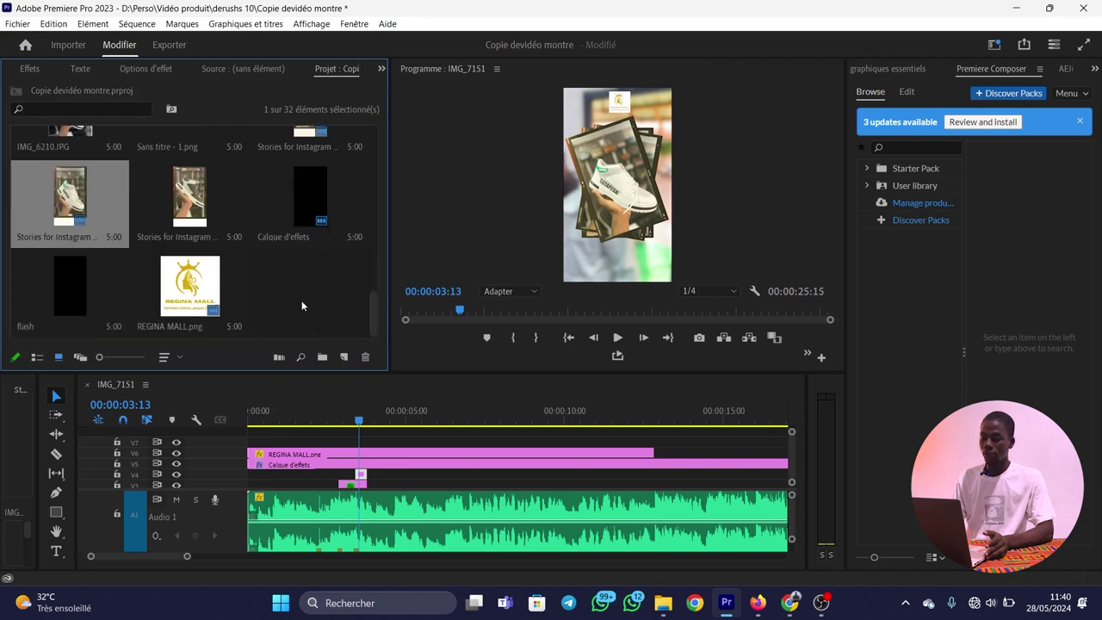
pyautogui.rightClick(301, 306)
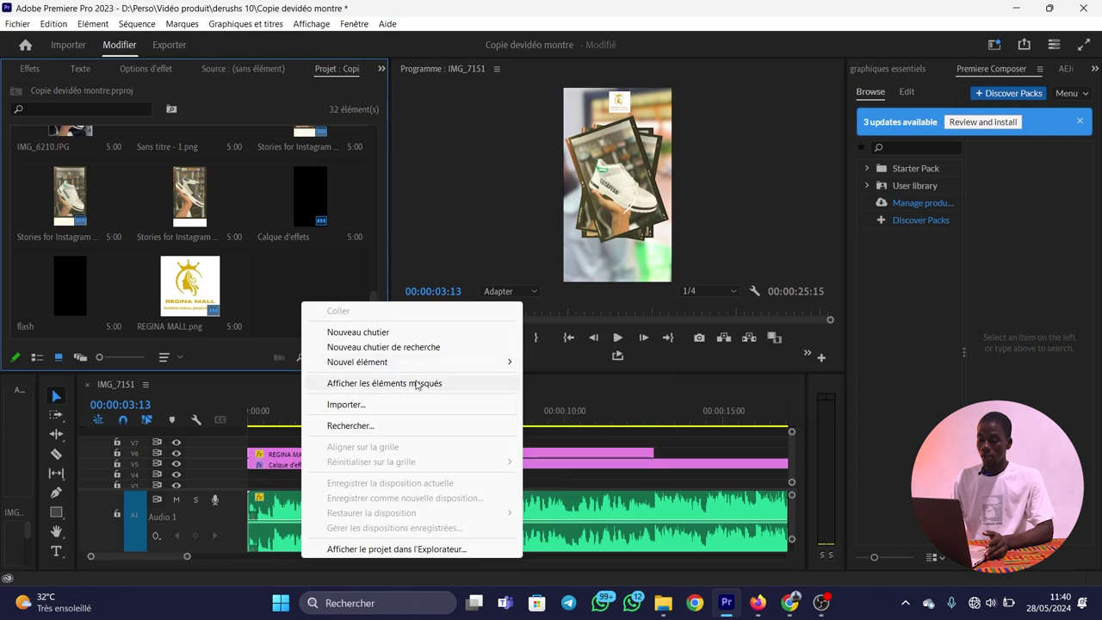
pyautogui.moveTo(429, 365)
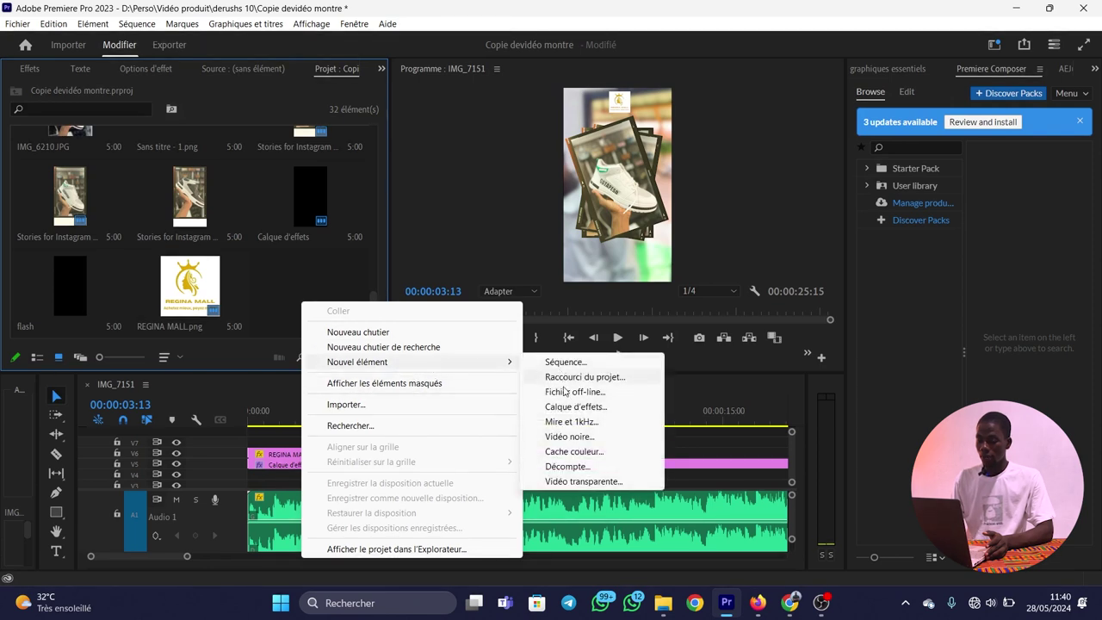
pyautogui.click(563, 407)
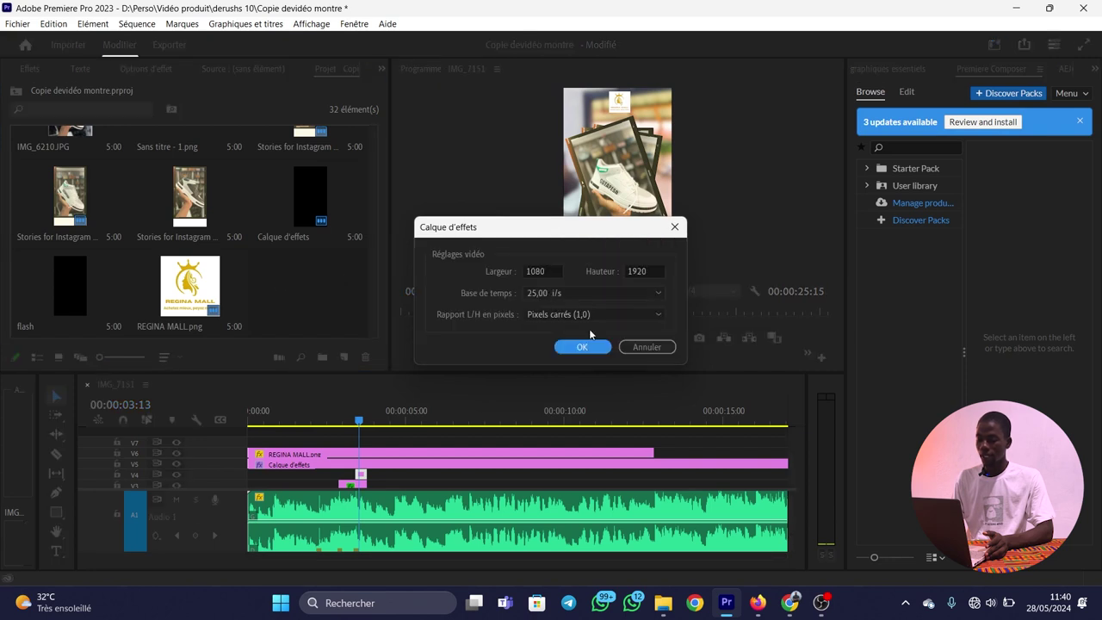
pyautogui.click(583, 347)
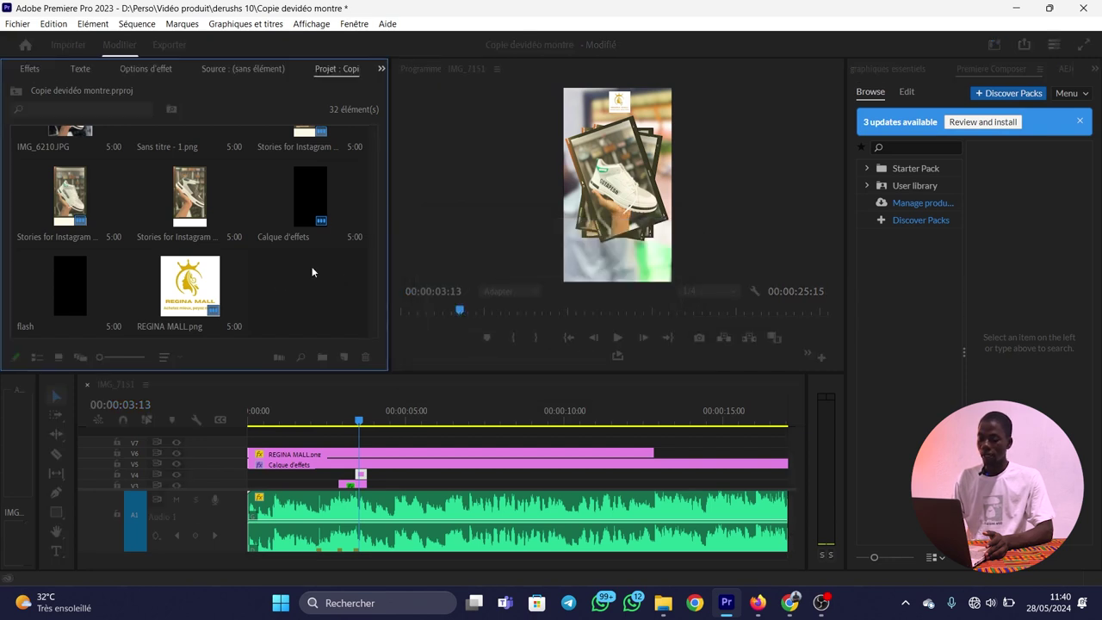
pyautogui.moveTo(321, 349); pyautogui.dragTo(341, 446)
# Search 'couleur' in Effects and drop Couleur Lumetri onto the V7 adjustment layer.
pyautogui.click(336, 420)
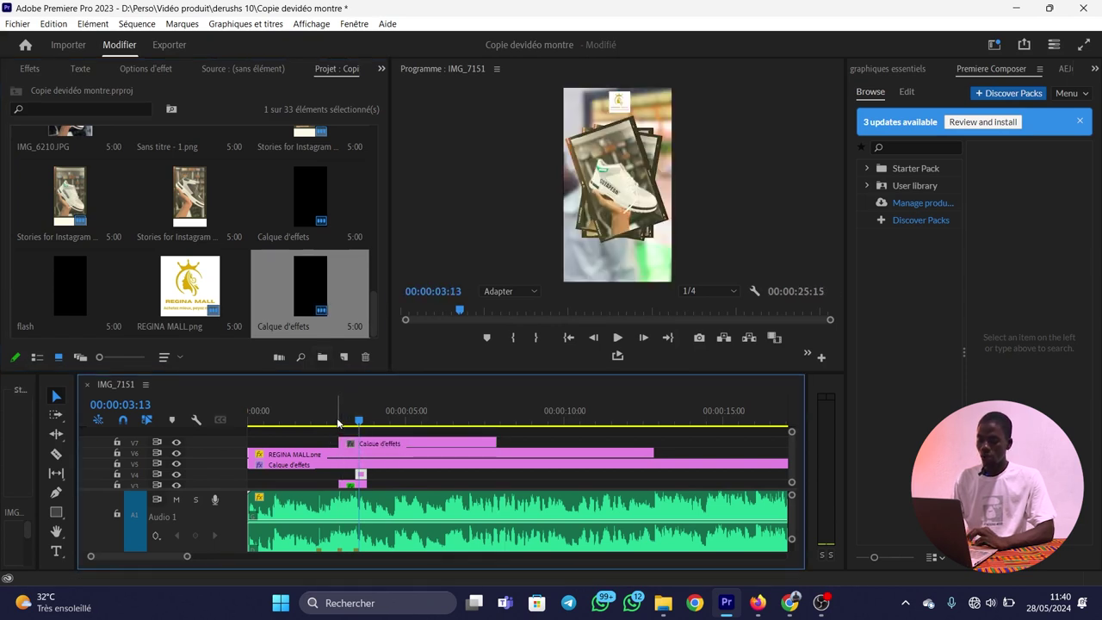
pyautogui.click(36, 70)
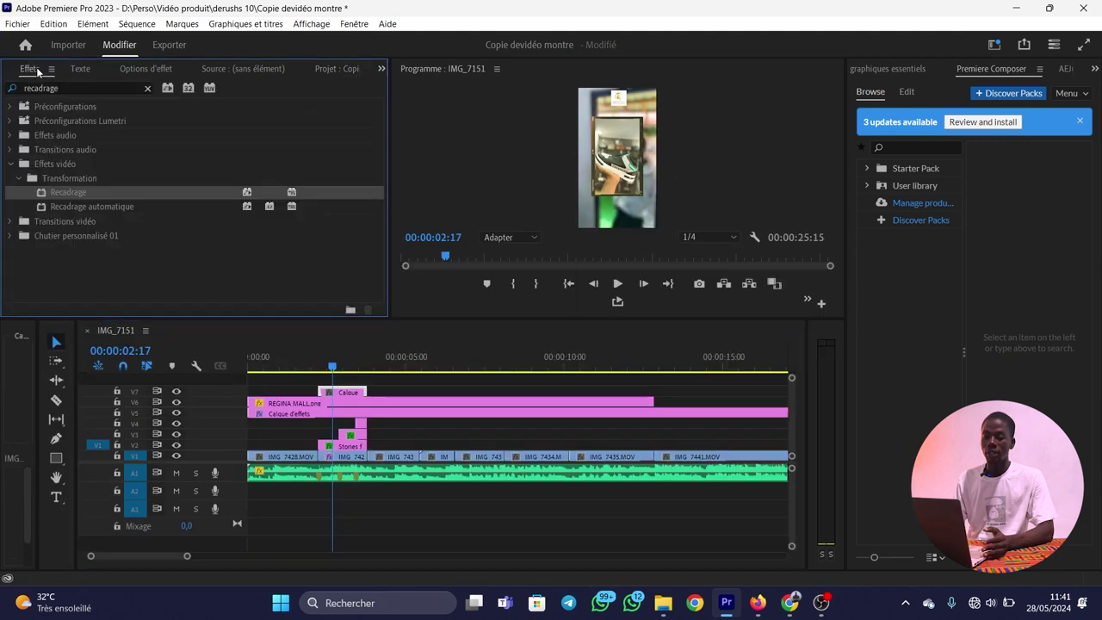
pyautogui.click(147, 89)
pyautogui.click(112, 89)
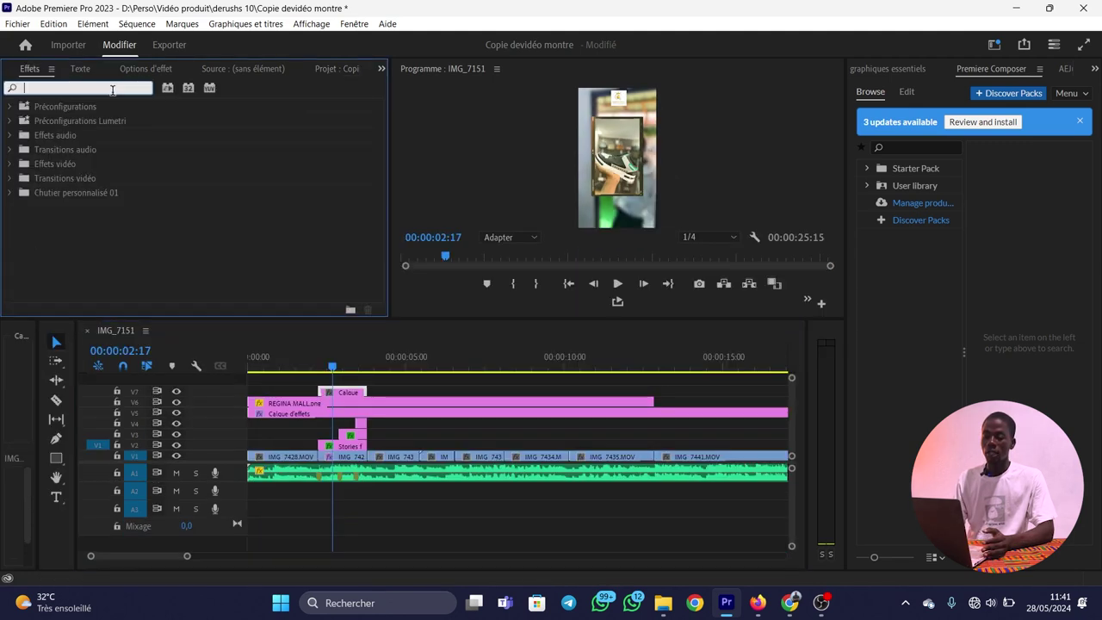
pyautogui.write('couleur')
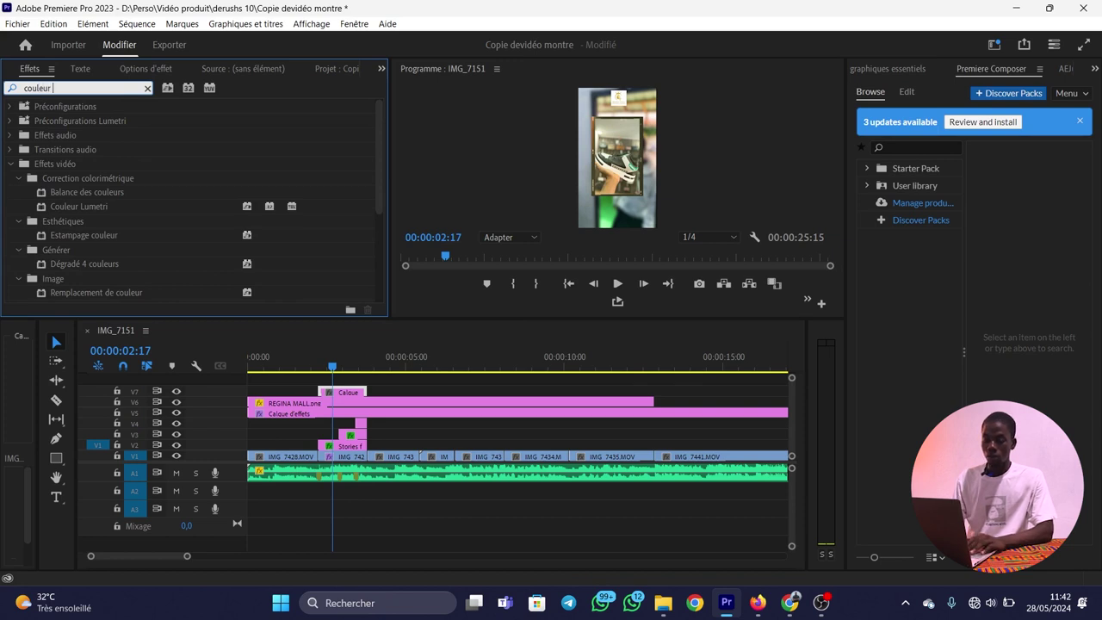
pyautogui.click(79, 209)
pyautogui.moveTo(337, 286); pyautogui.dragTo(344, 394)
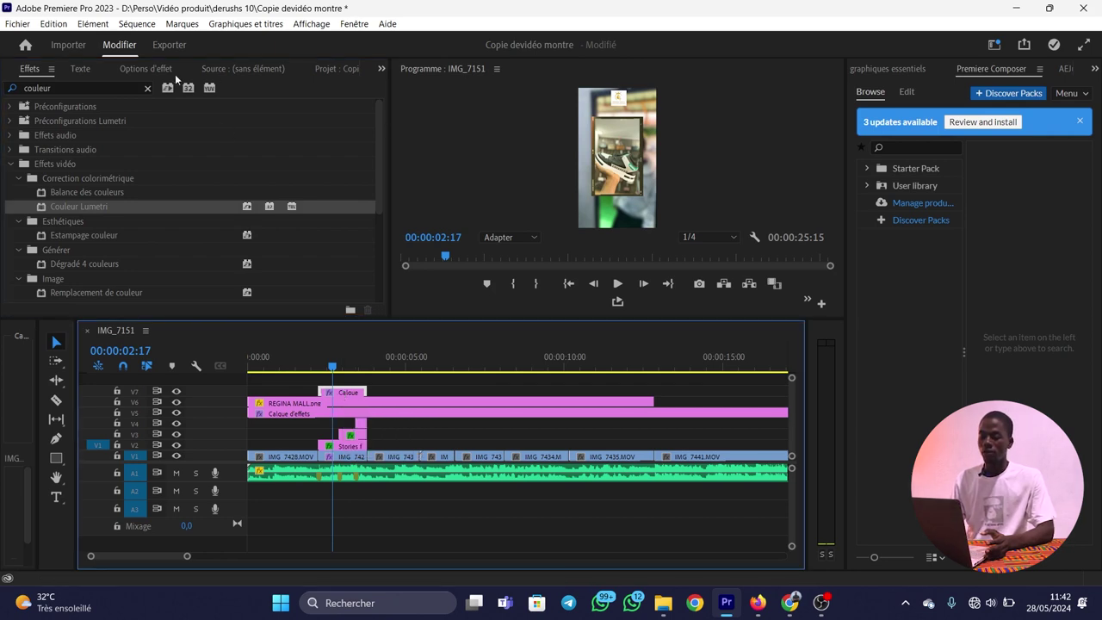
pyautogui.click(146, 69)
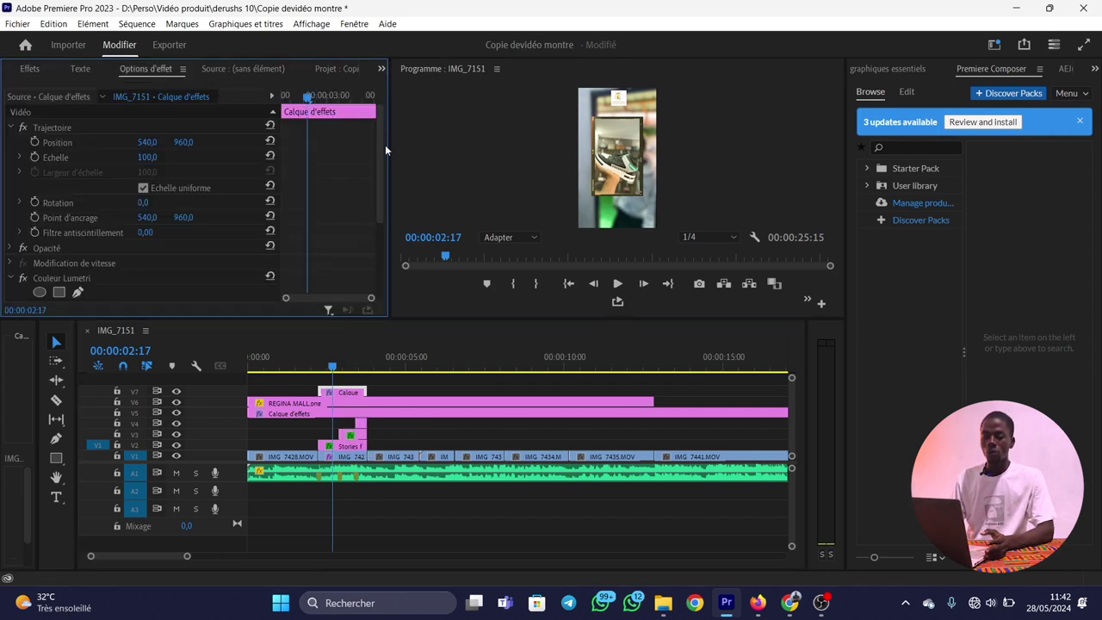
# Expand the Lumetri basic correction settings and return the playhead to 02:06.
pyautogui.scroll(-2, 376, 208)
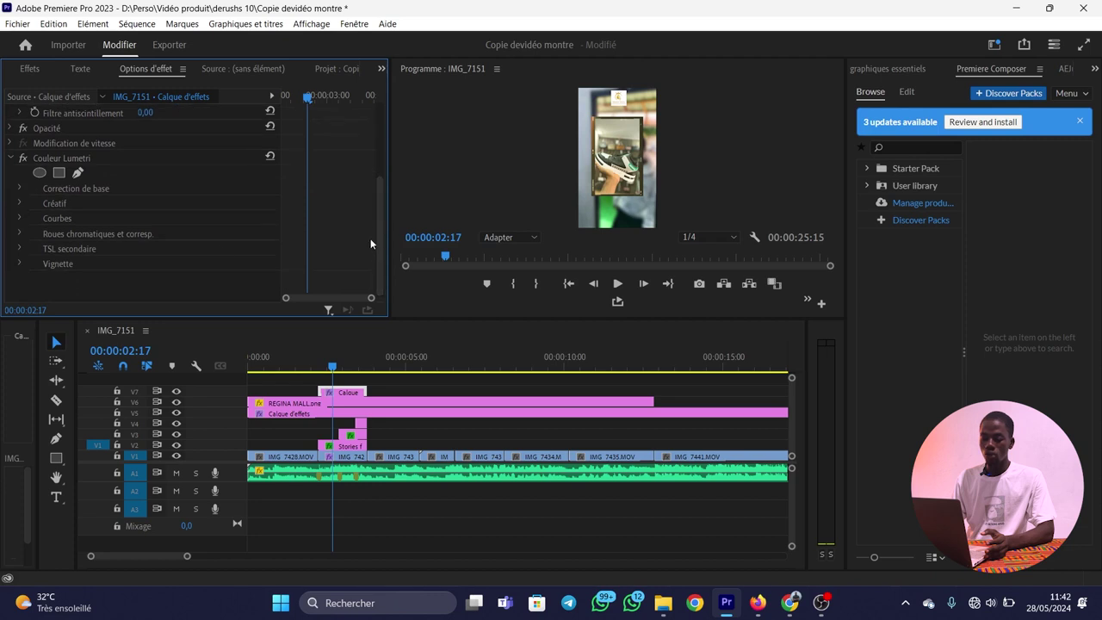
pyautogui.click(19, 188)
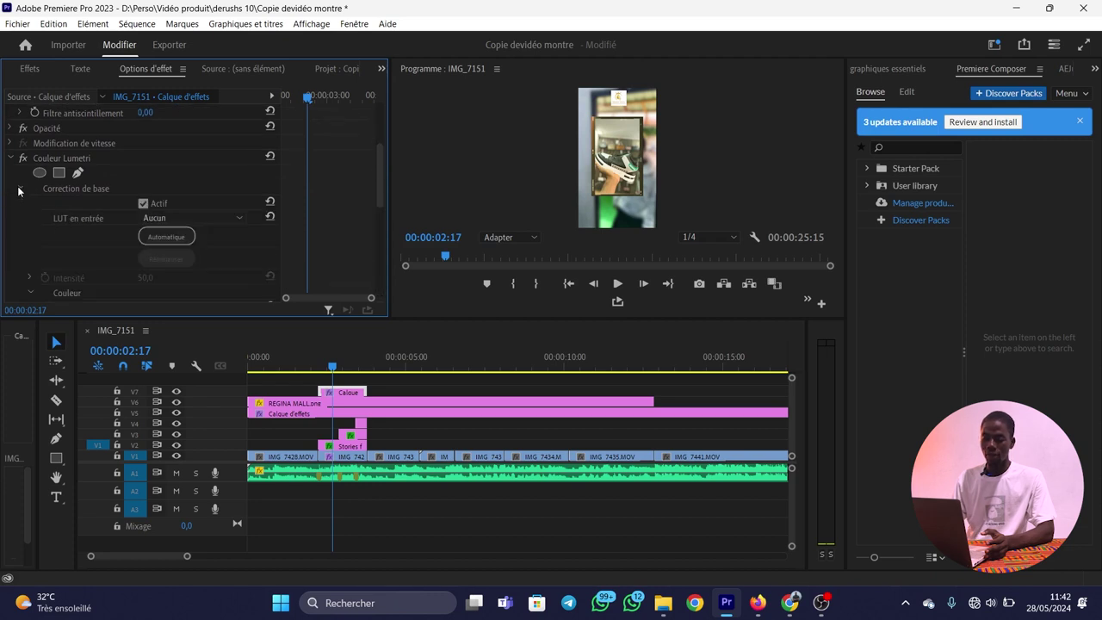
pyautogui.moveTo(381, 189); pyautogui.dragTo(383, 240)
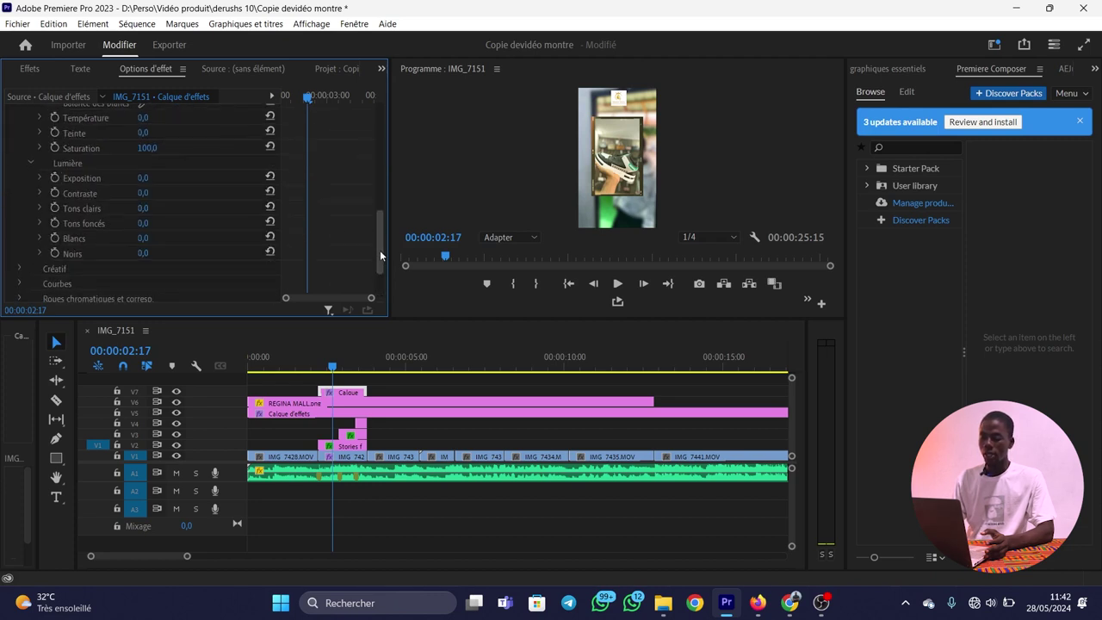
pyautogui.scroll(-1, 381, 219)
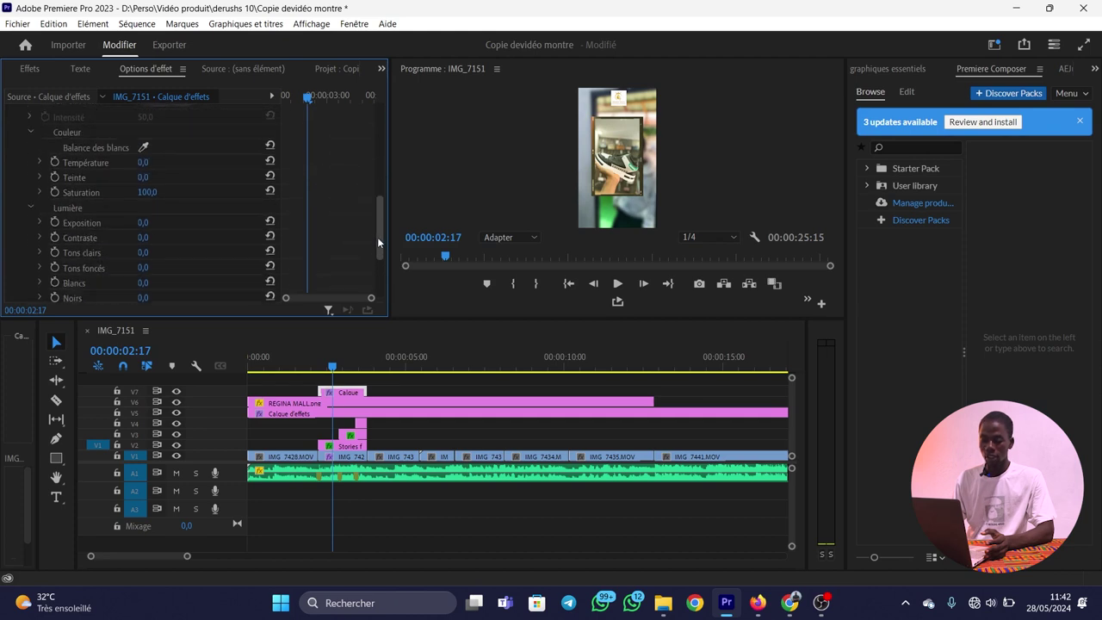
pyautogui.press('Up')
pyautogui.press('=')
# Keyframe Exposition at 3,0 at 02:06, then step ahead to 02:10 and 02:23.
pyautogui.click(144, 198)
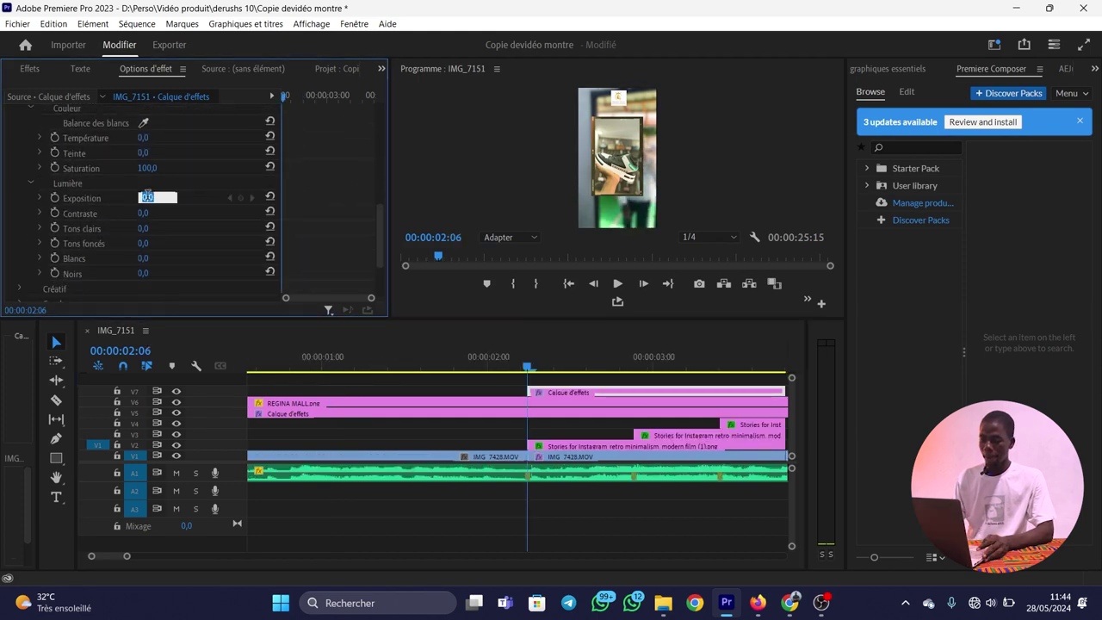
pyautogui.write('0')
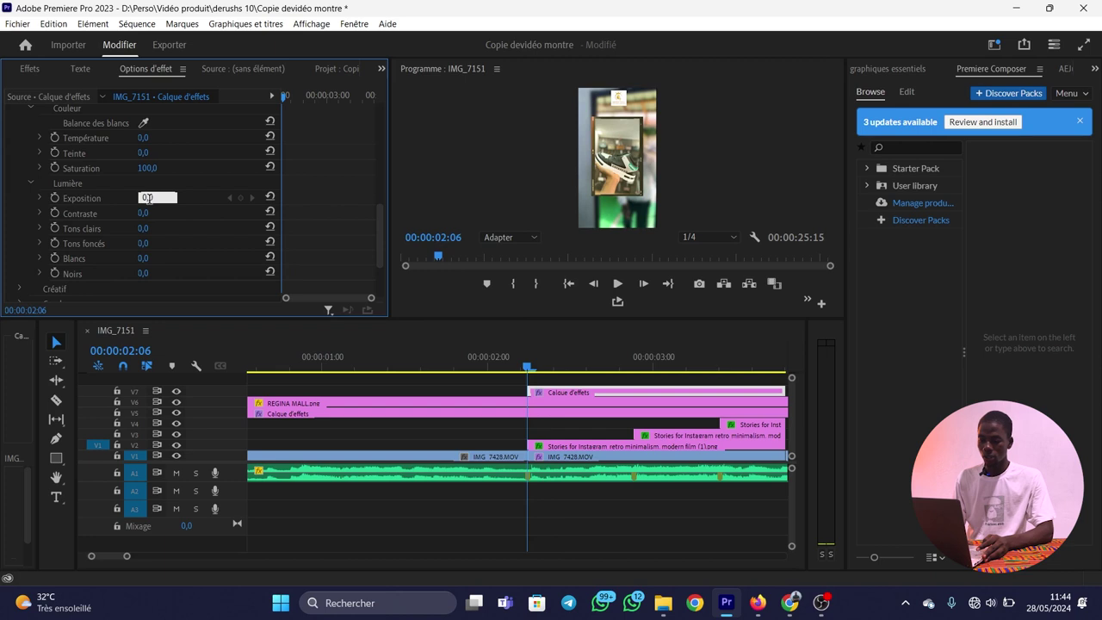
pyautogui.write(',0')
pyautogui.click(56, 197)
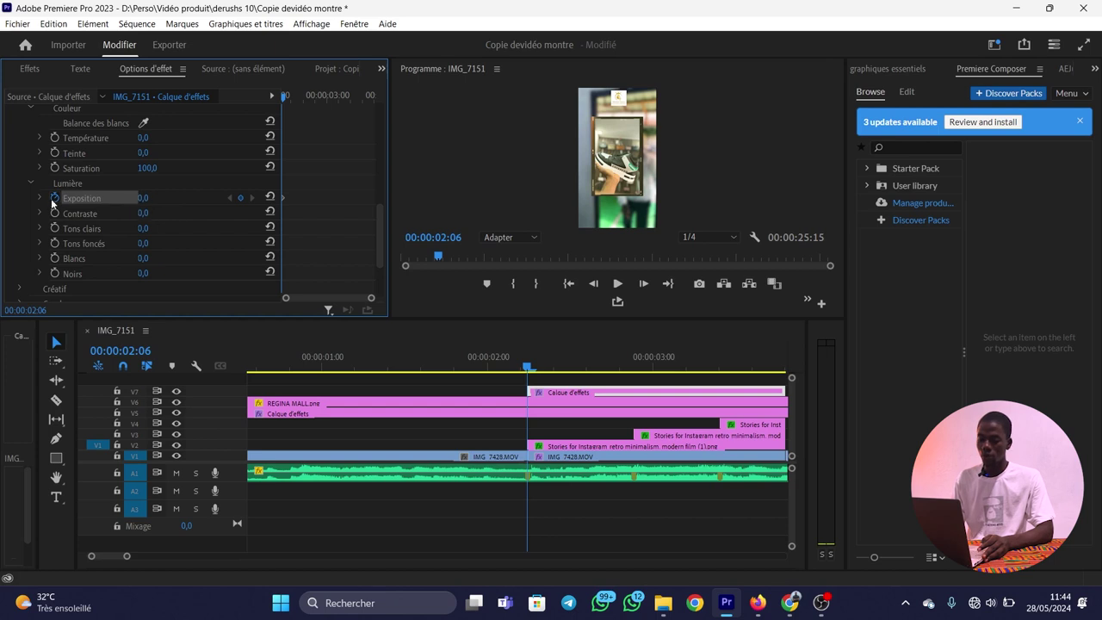
pyautogui.click(157, 196)
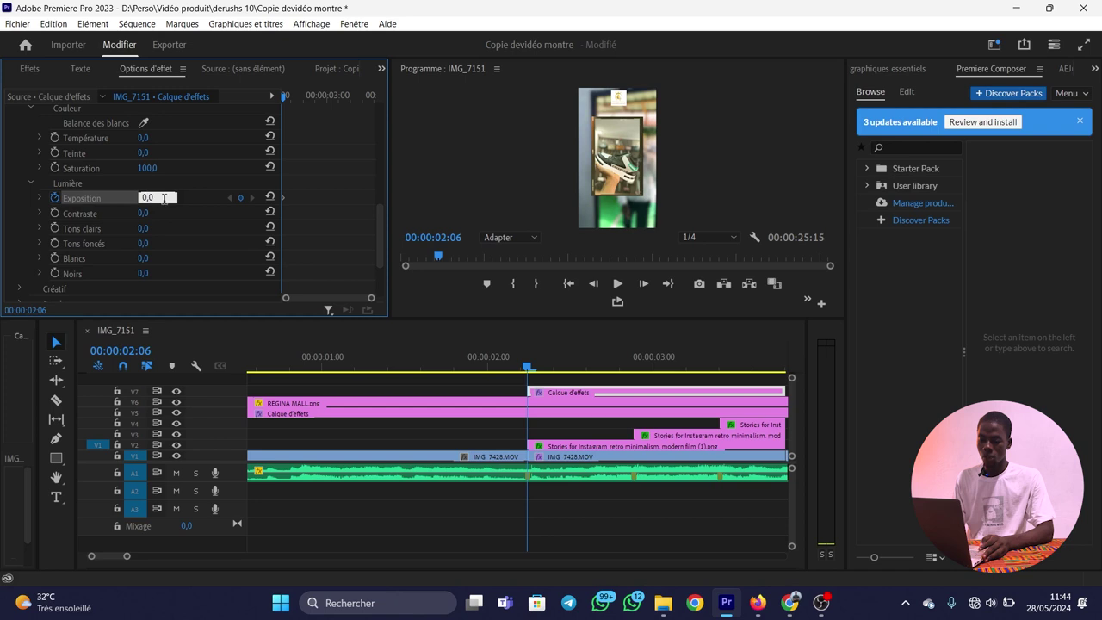
pyautogui.write(',')
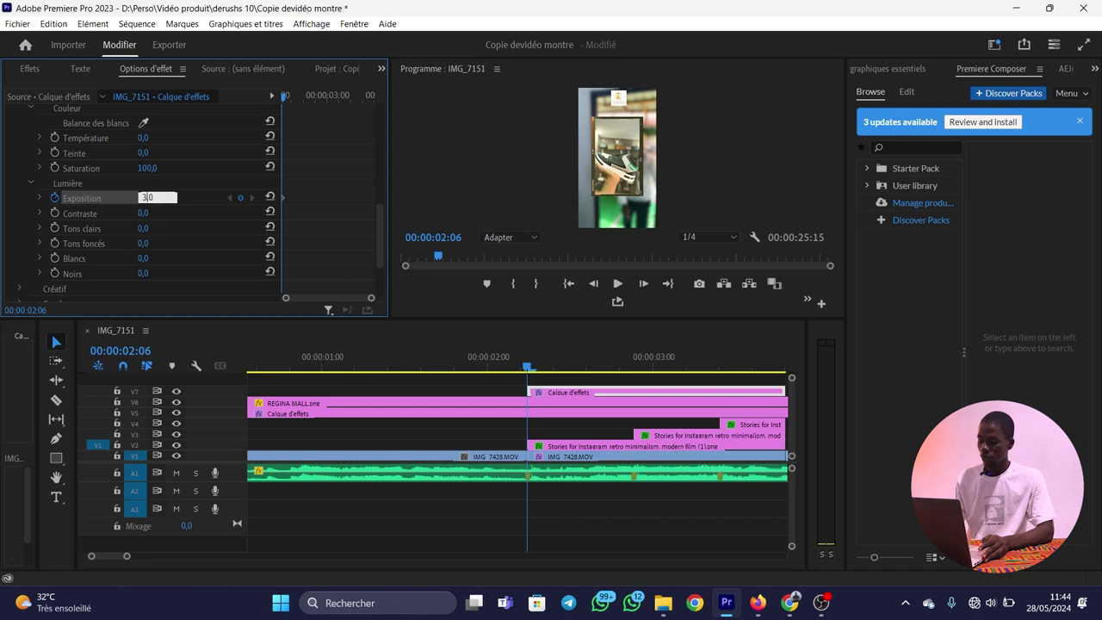
pyautogui.press('Return')
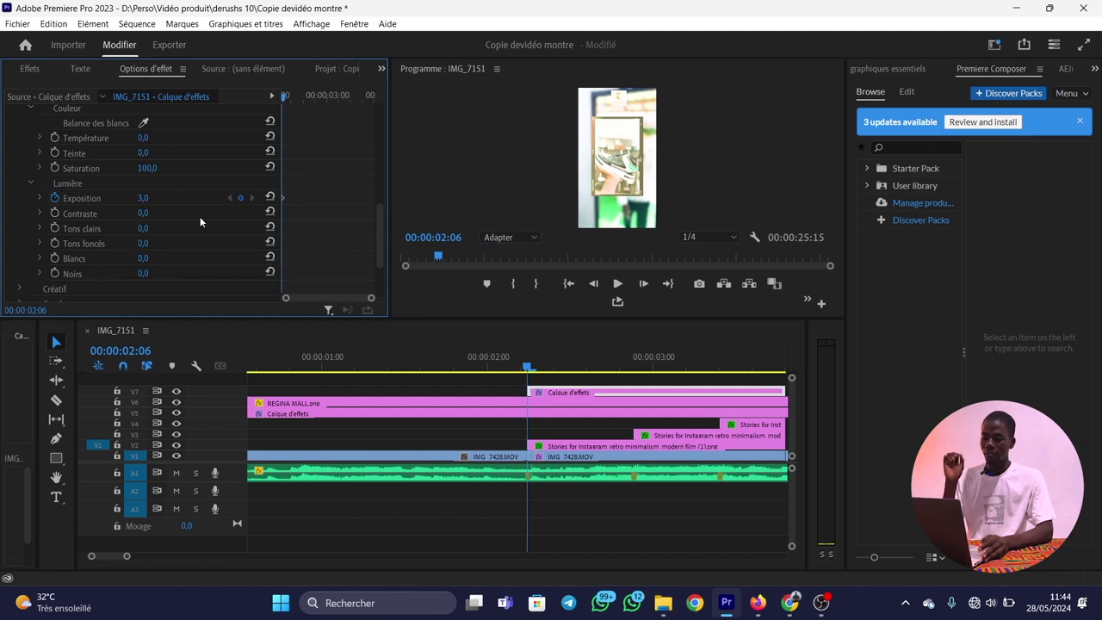
pyautogui.press('Right')
pyautogui.press('Right')
pyautogui.press('Right')
pyautogui.press('Right')
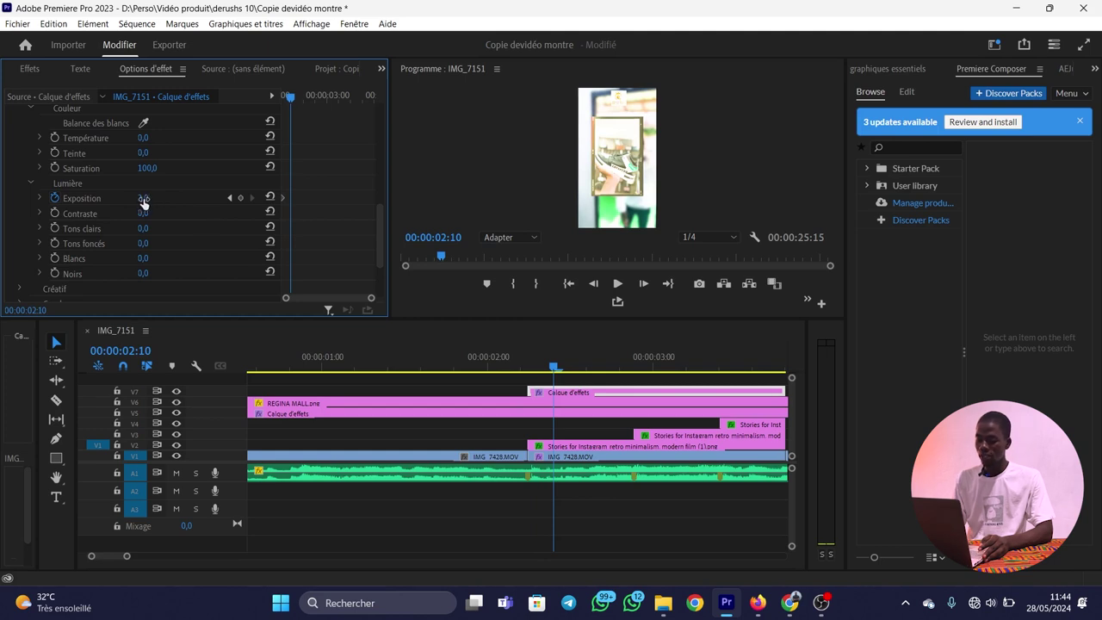
pyautogui.press('Down')
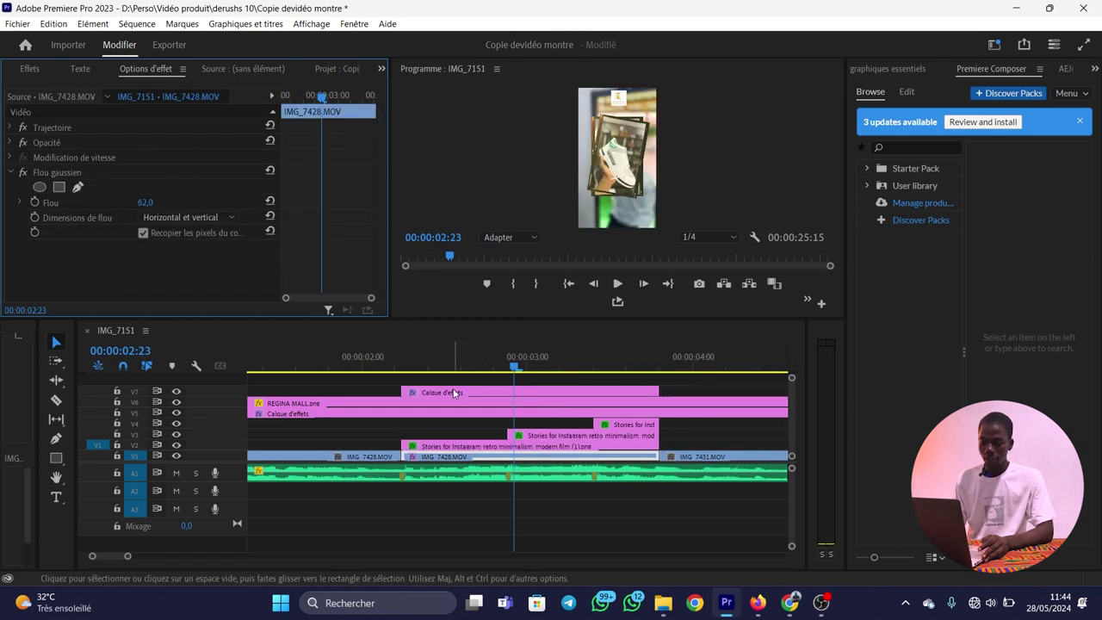
# Select the adjustment layer's existing Exposition keyframes under Couleur Lumetri.
pyautogui.click(454, 393)
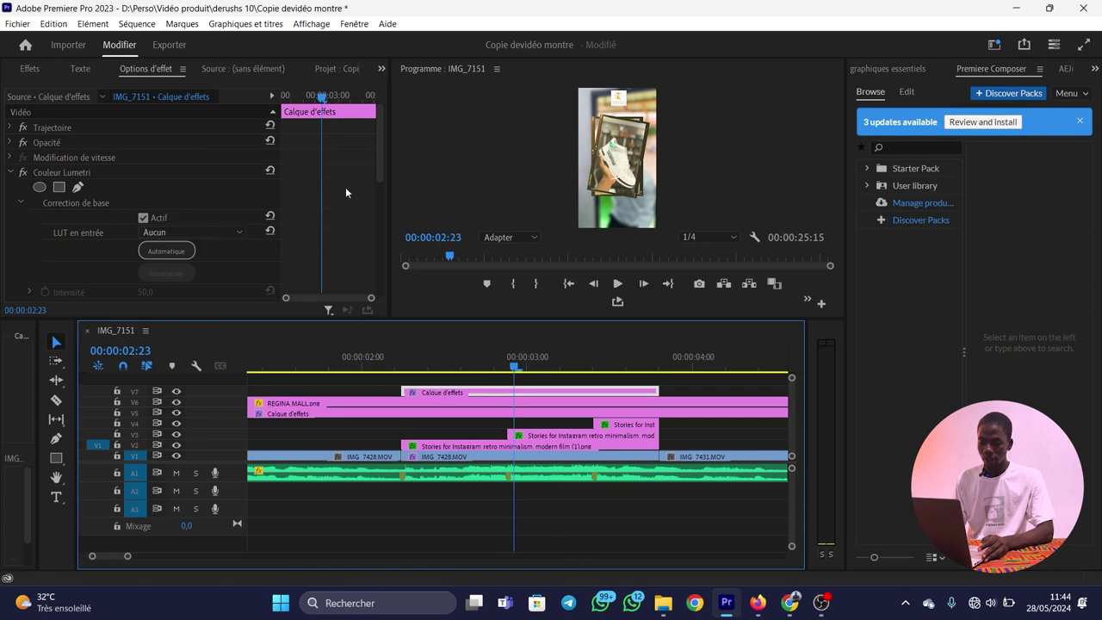
pyautogui.click(12, 173)
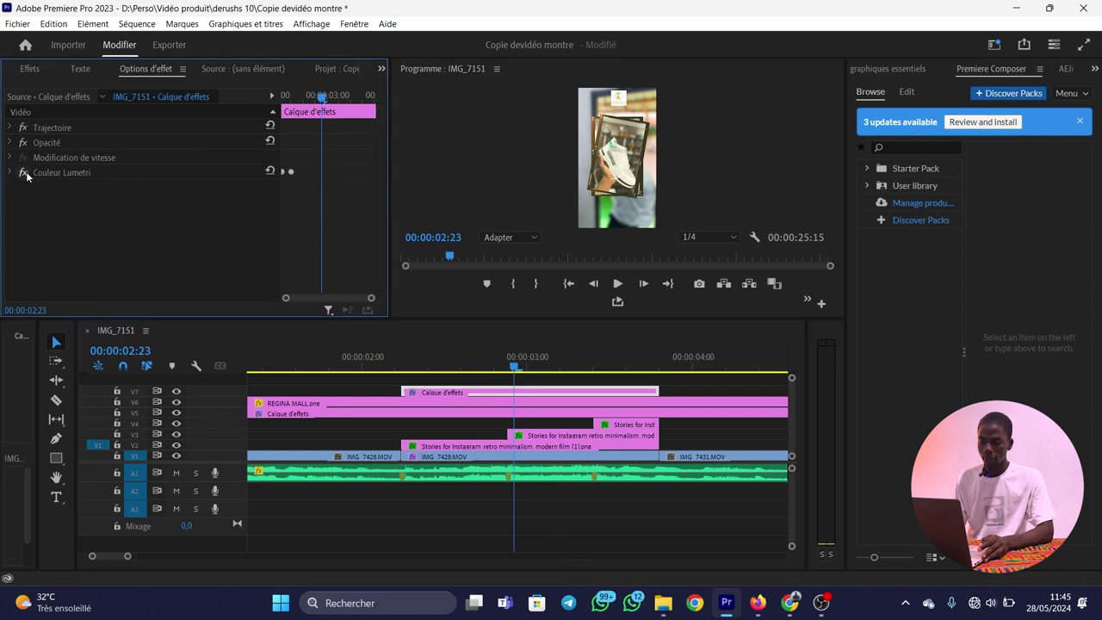
pyautogui.click(8, 176)
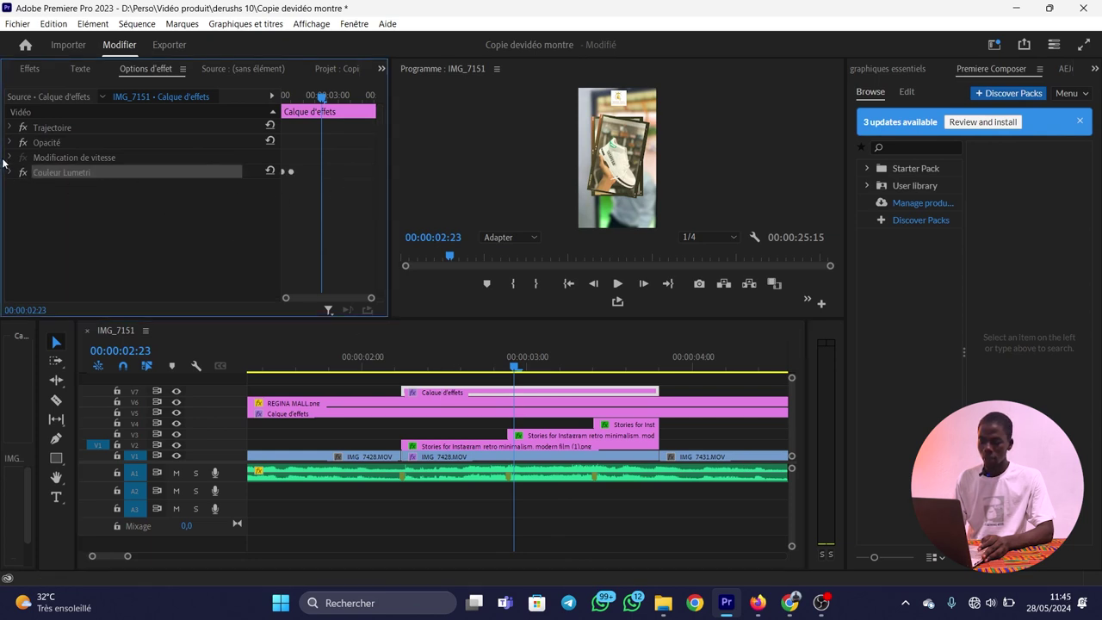
pyautogui.click(10, 173)
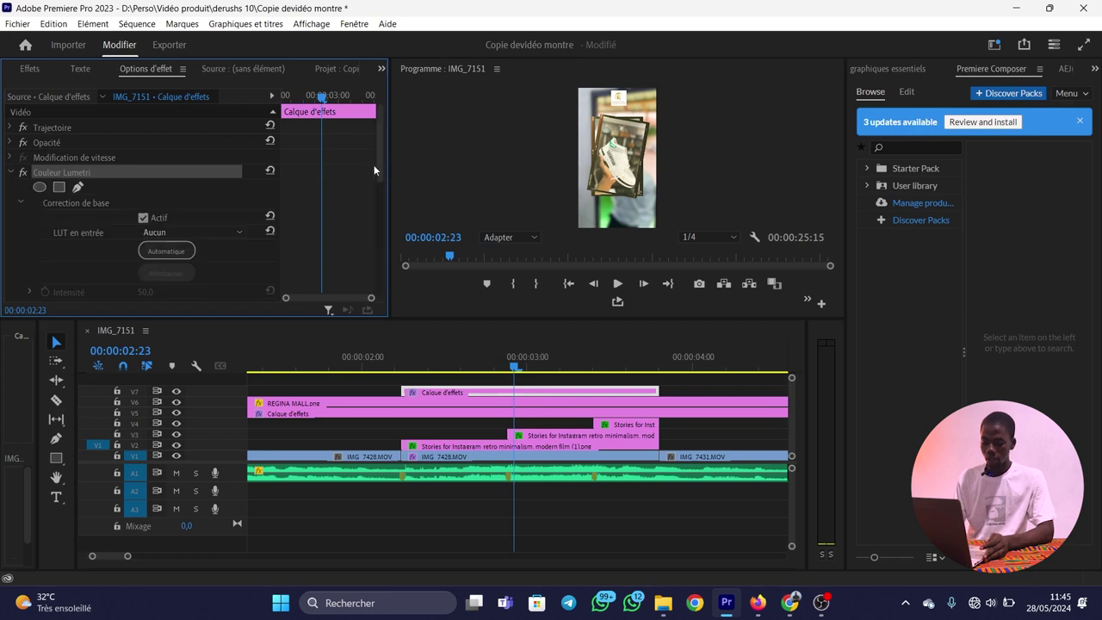
pyautogui.moveTo(377, 165); pyautogui.dragTo(373, 257)
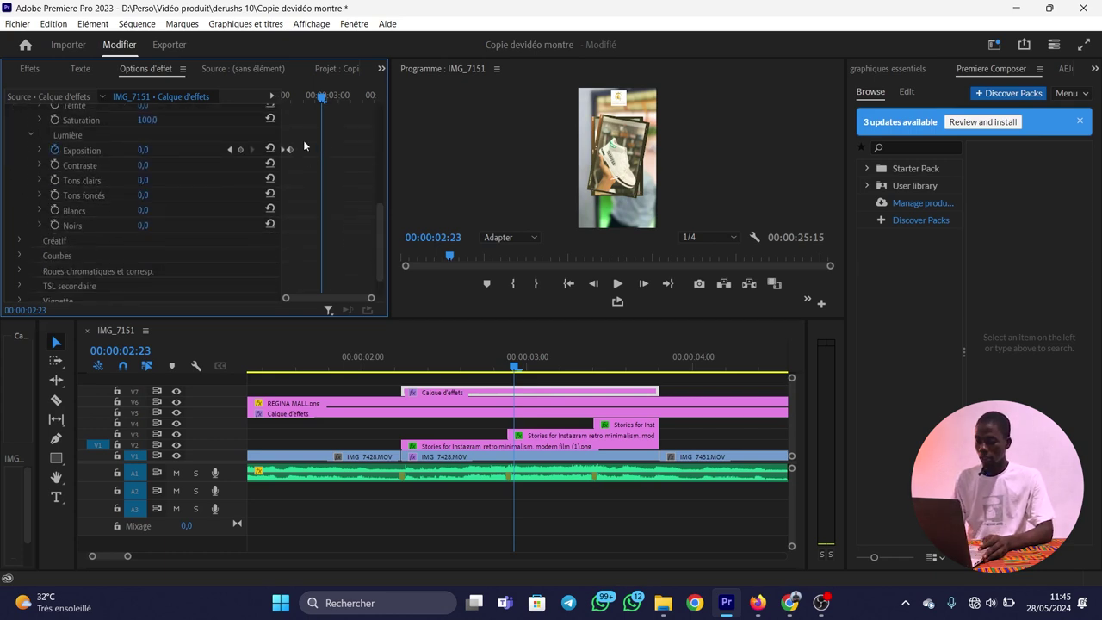
pyautogui.moveTo(302, 137); pyautogui.dragTo(280, 156)
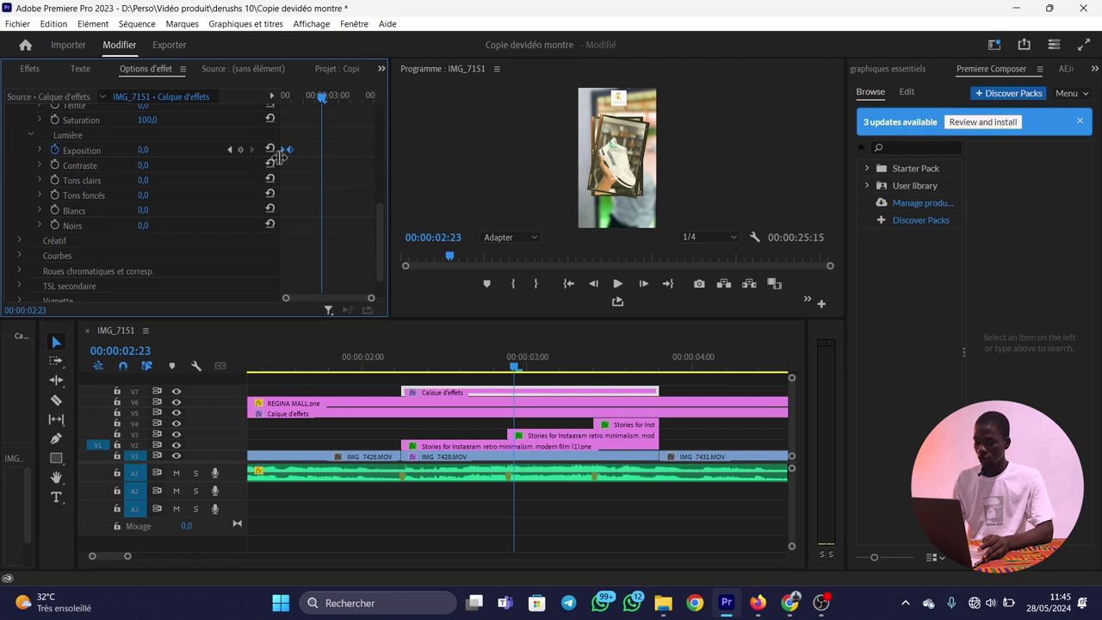
# Paste the exposure flash keyframes at 02:22.
pyautogui.click(503, 367)
pyautogui.moveTo(505, 370); pyautogui.dragTo(507, 370)
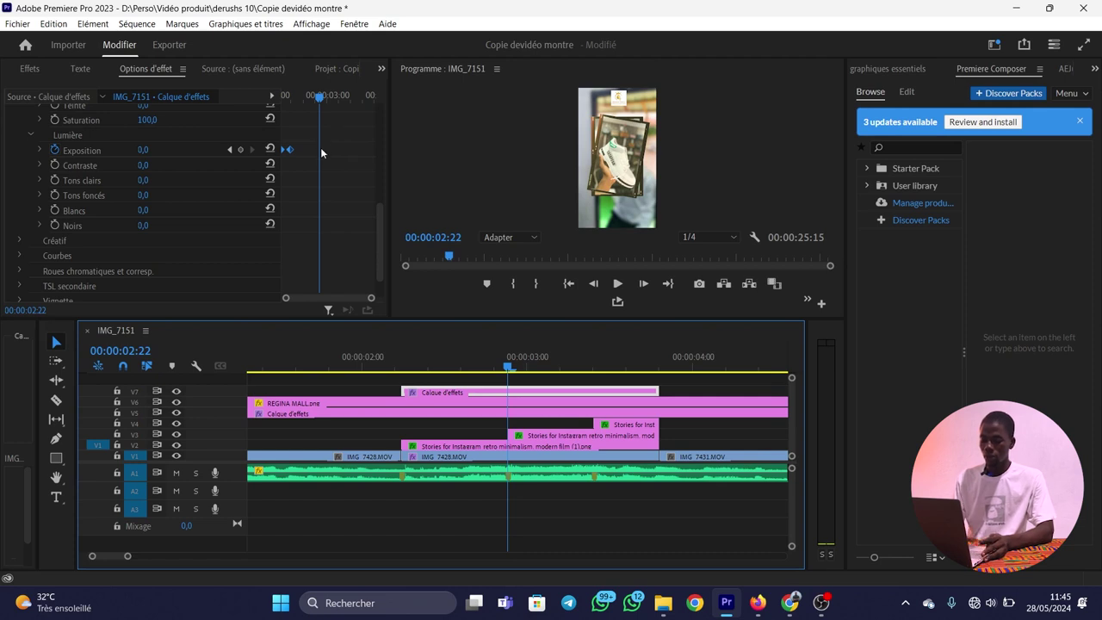
pyautogui.click(291, 138)
pyautogui.moveTo(276, 157); pyautogui.dragTo(277, 164)
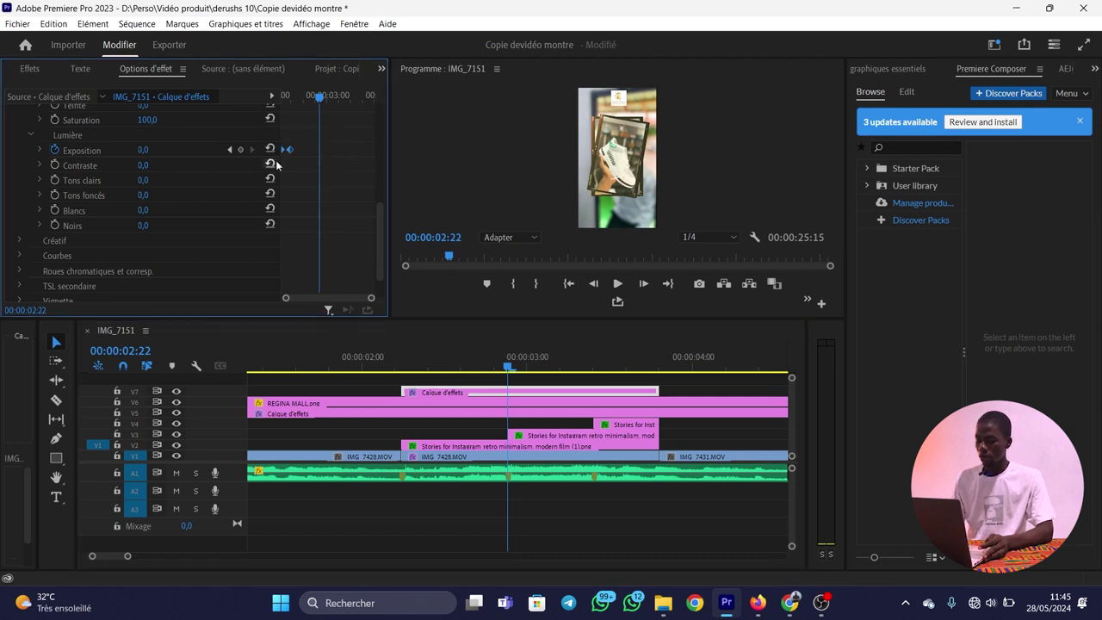
pyautogui.hotkey('ctrl', 'v')
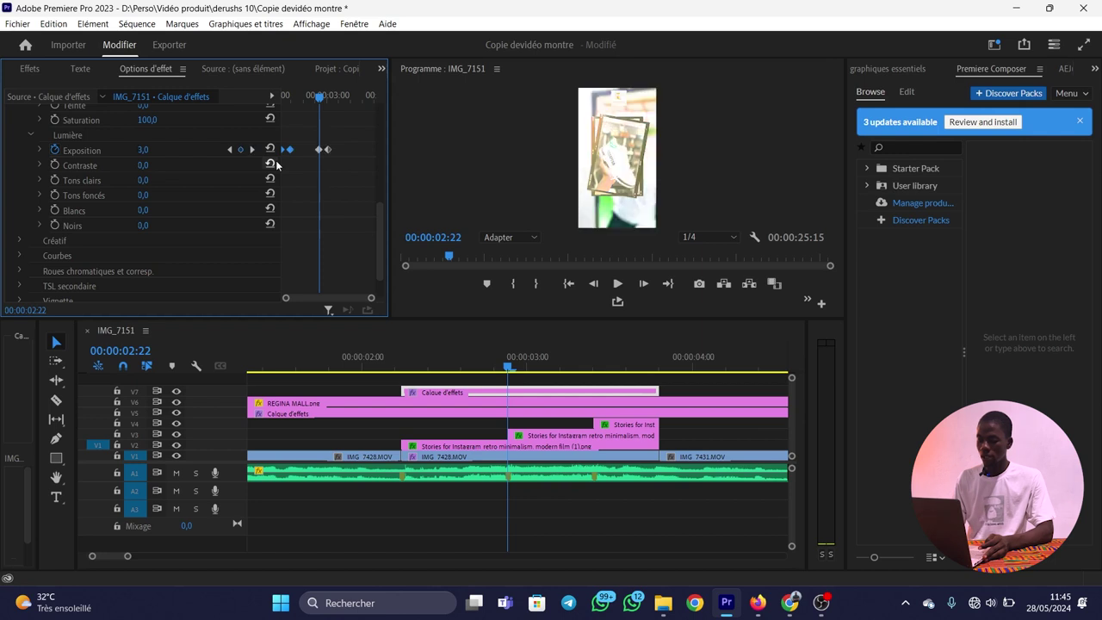
# Play the sequence from before the flashes to preview them.
pyautogui.press('space')
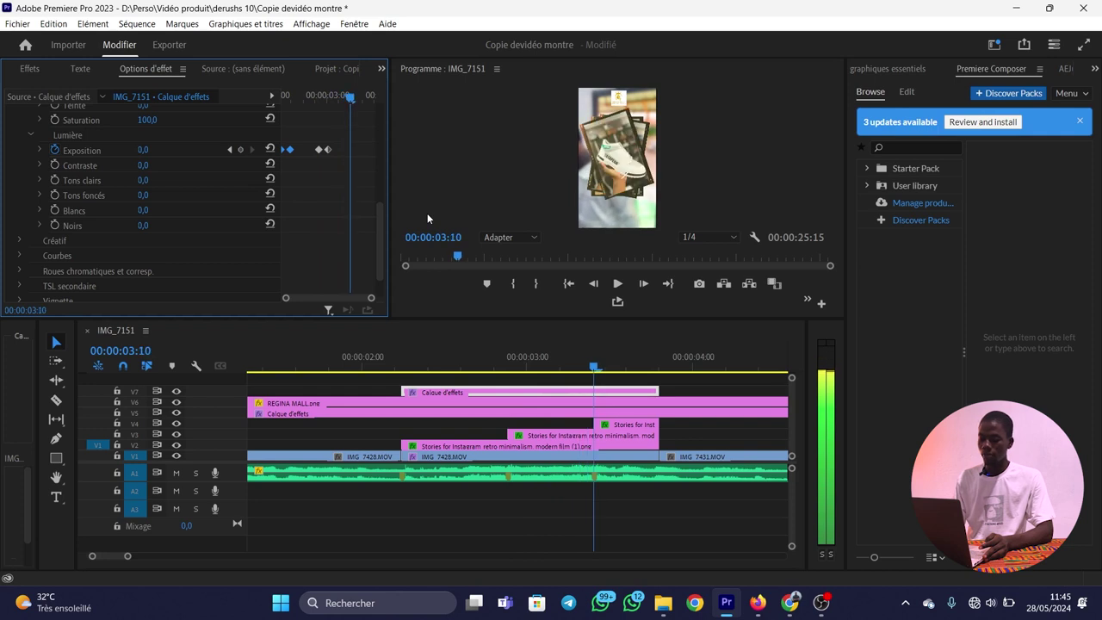
pyautogui.click(261, 370)
pyautogui.press('space')
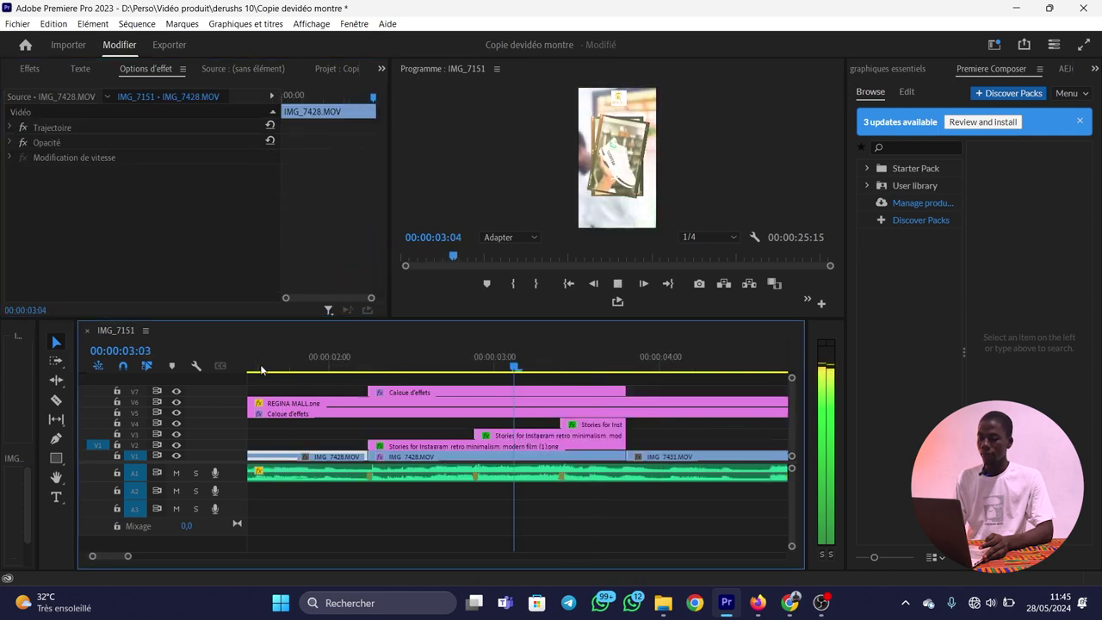
pyautogui.press('space')
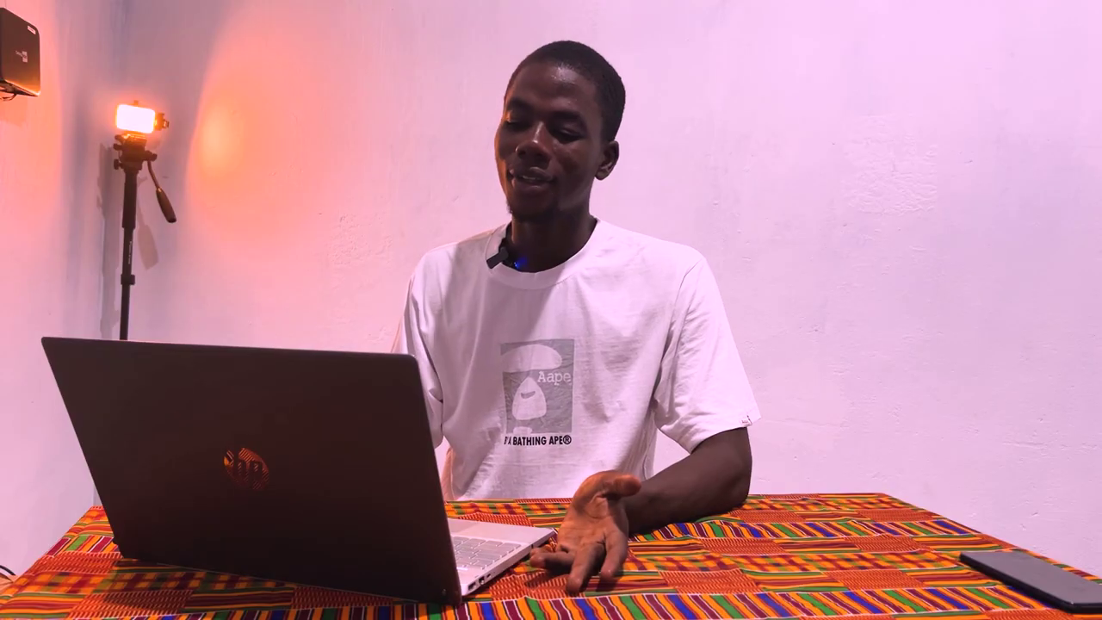